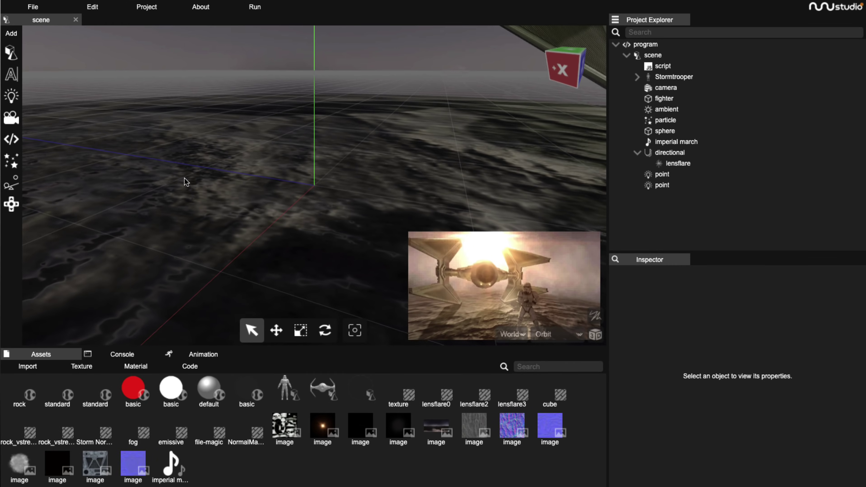
- Make the ambient light a child of the particle emitter in the Project Explorer
drag(184, 180, 209, 210)
click(354, 167)
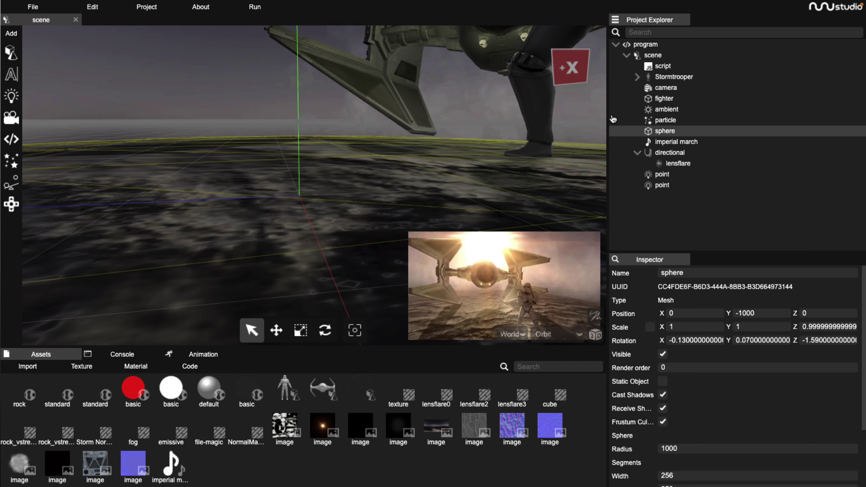
mouse_move(667, 109)
mouse_down()
mouse_move(572, 139)
mouse_move(680, 120)
mouse_move(668, 120)
mouse_up()
- Lower the fighter with the Move tool from Y about 12.39 to 10.96
click(354, 157)
drag(354, 157, 338, 211)
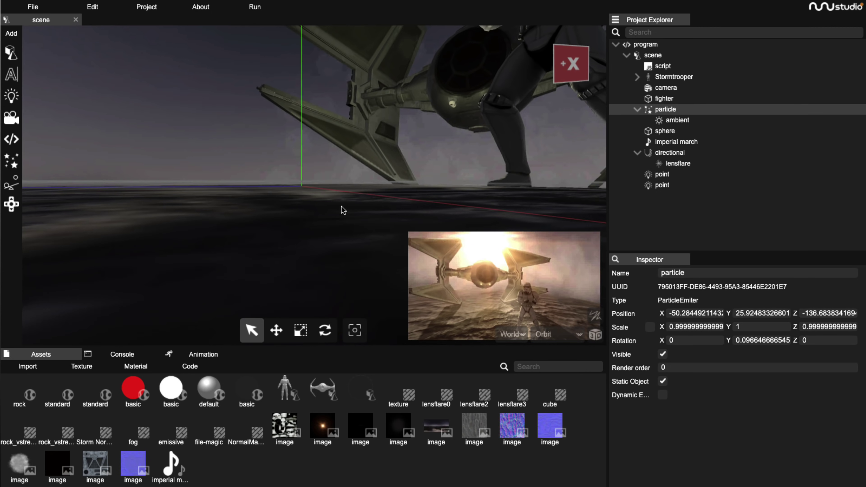
click(361, 171)
drag(362, 170, 341, 244)
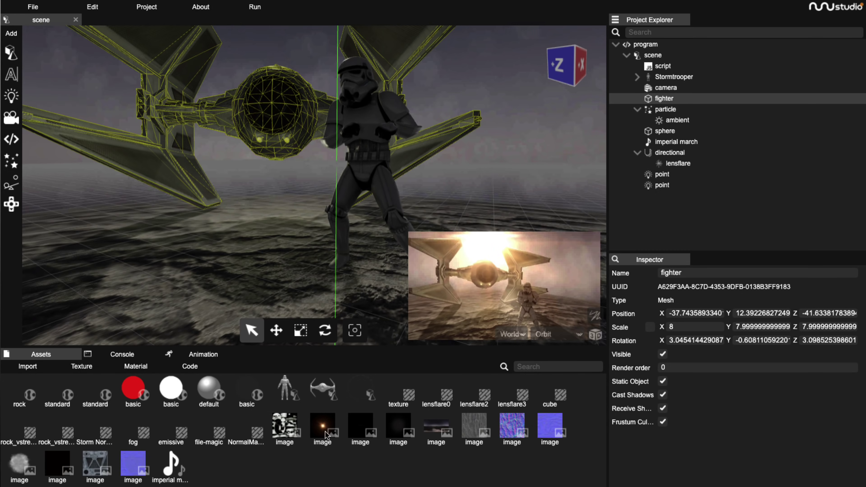
click(351, 109)
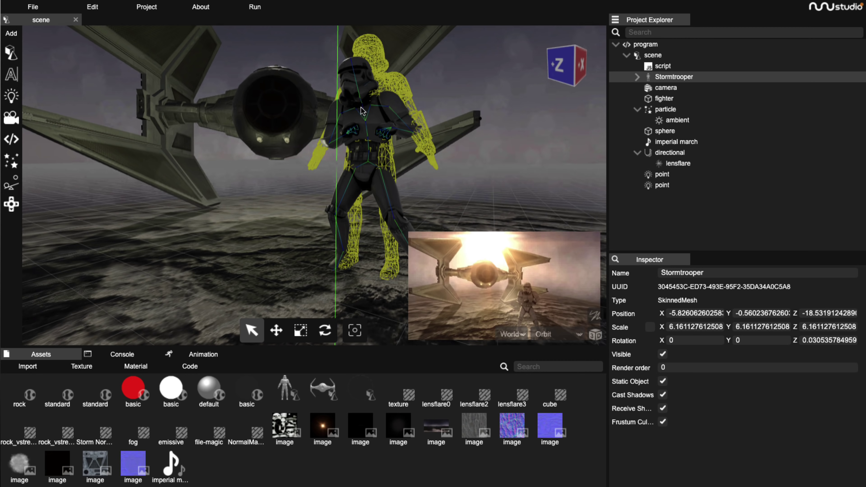
click(309, 106)
click(277, 331)
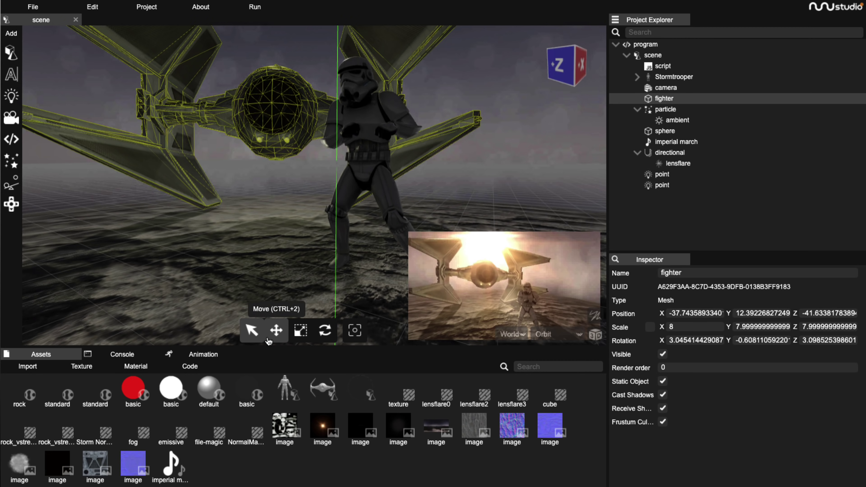
drag(273, 103, 274, 111)
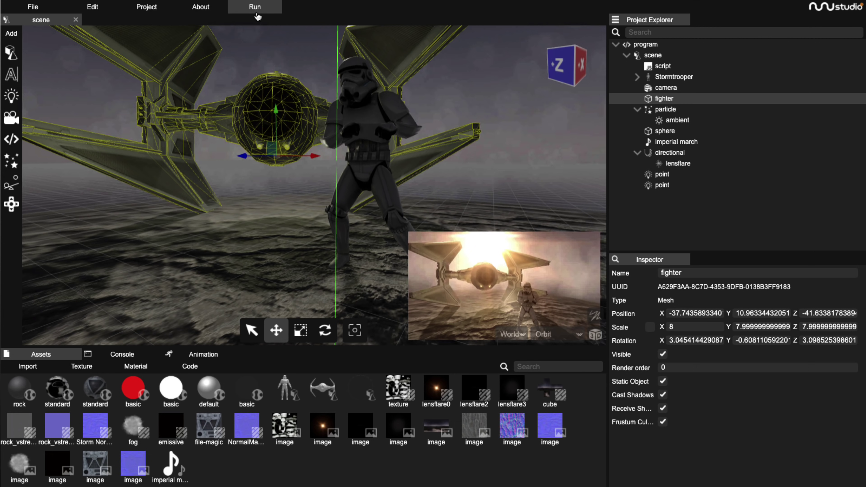
click(254, 7)
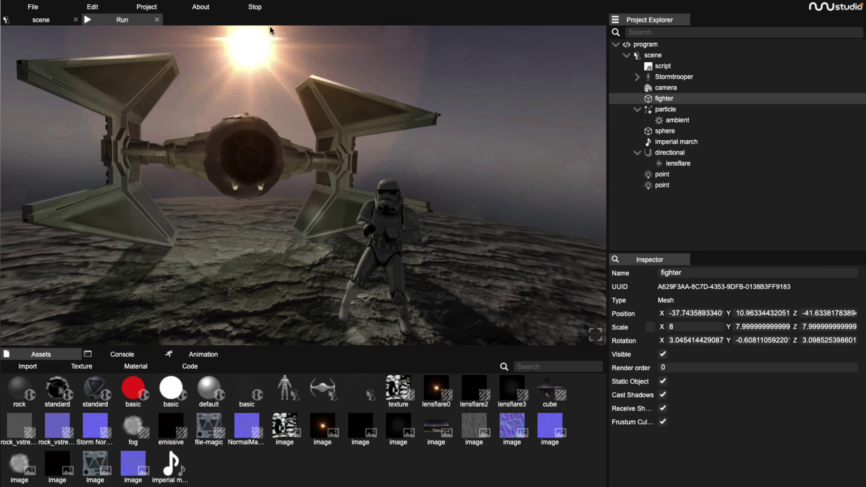
click(255, 7)
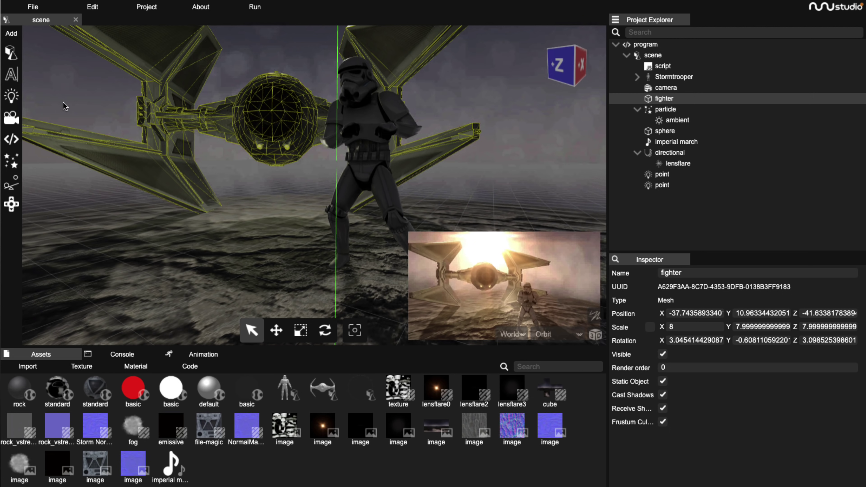
key(Escape)
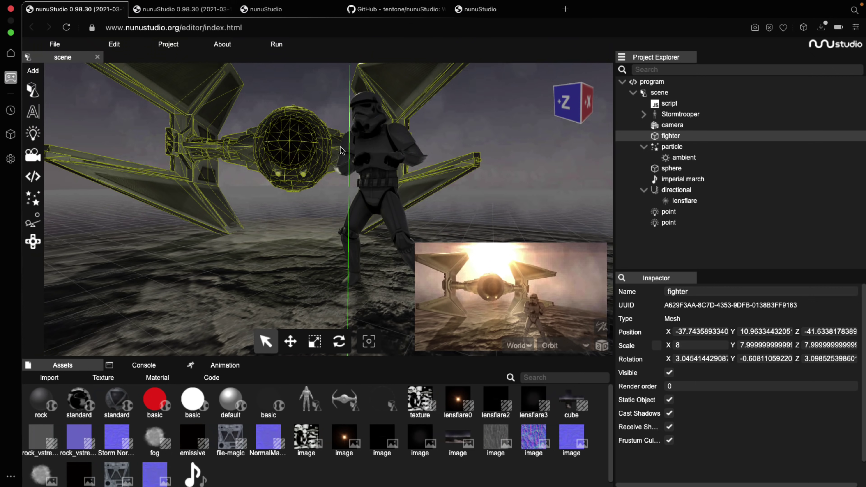
key(ctrl+super+f)
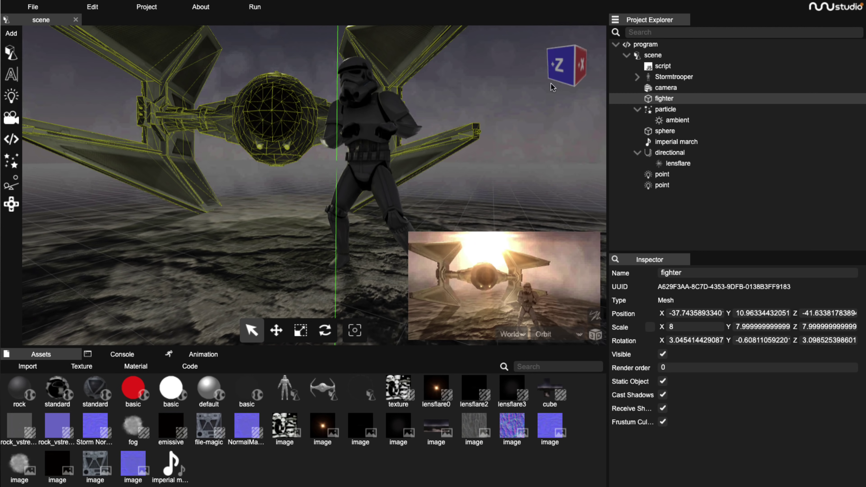
- Reduce the standard material's Opacity with its slider and close the material editor
double_click(70, 399)
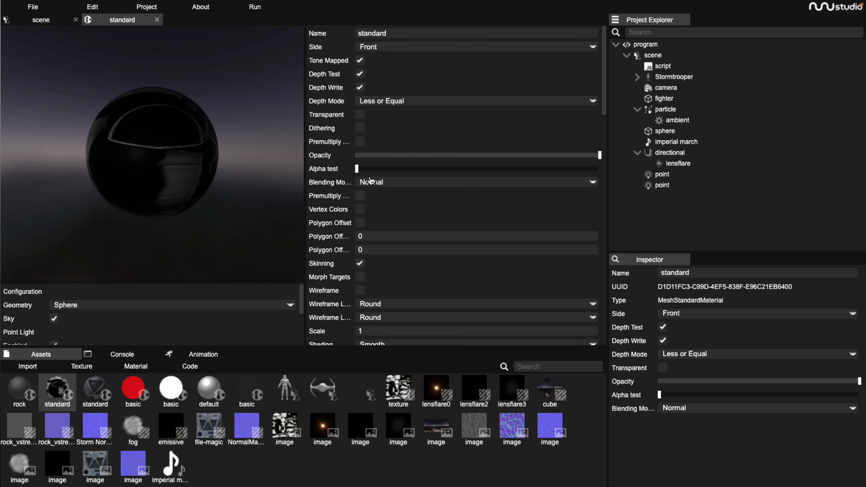
click(427, 155)
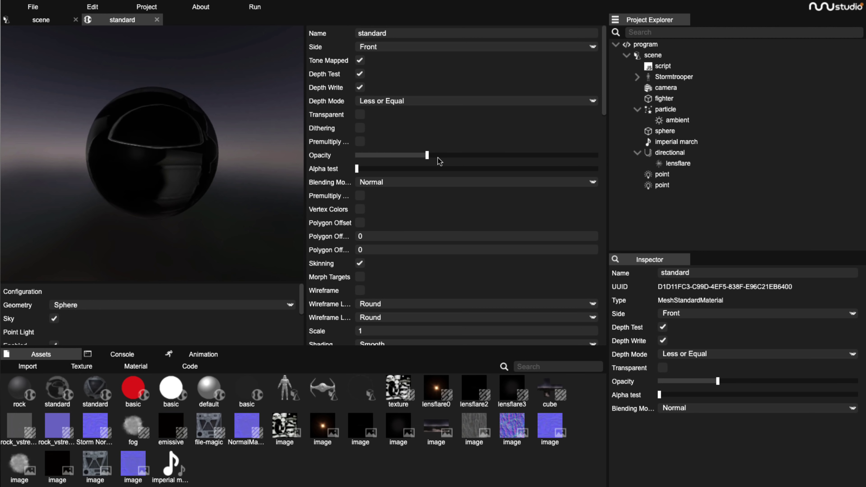
mouse_move(447, 162)
mouse_down()
mouse_move(545, 157)
mouse_move(454, 158)
mouse_up()
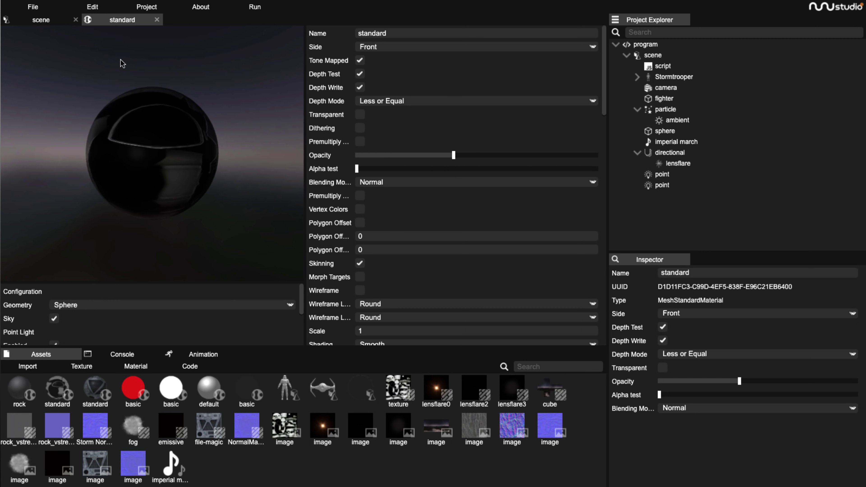
click(157, 19)
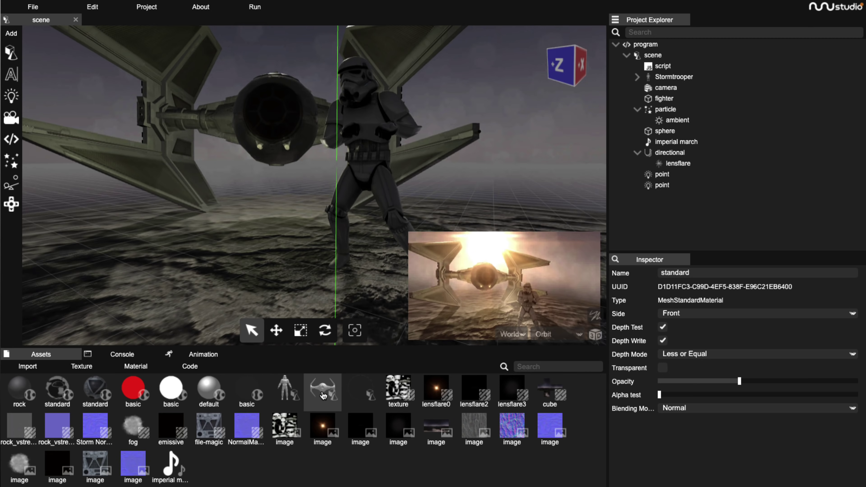
- Drop the fighter and Stormtrooper assets into the scene, then expand Stormtrooper to show mixamorig_Hips
drag(323, 393, 238, 253)
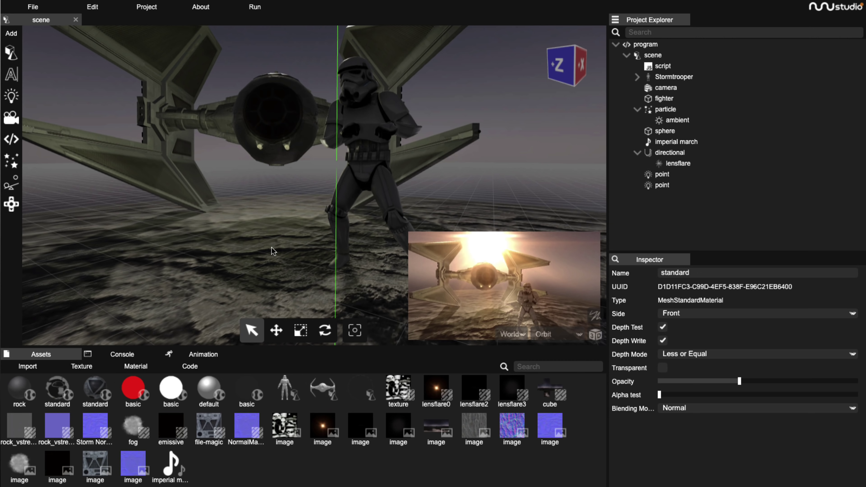
drag(272, 247, 604, 194)
click(259, 280)
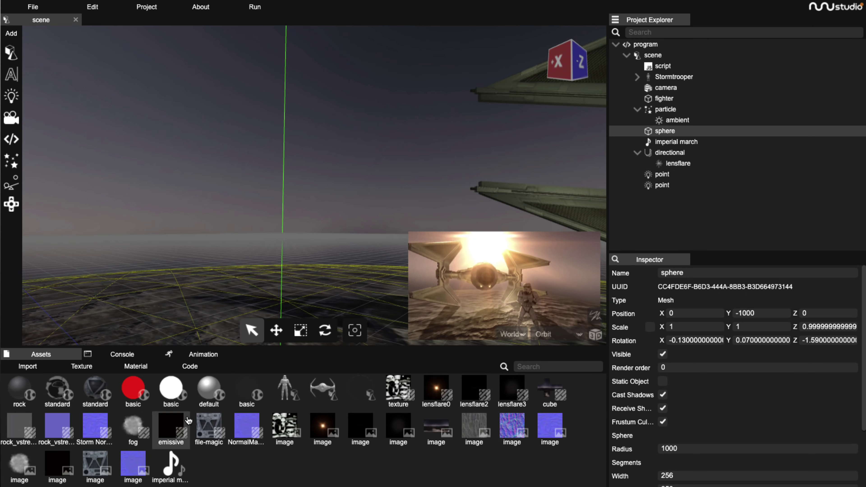
drag(280, 400, 489, 25)
drag(282, 129, 95, 98)
double_click(62, 89)
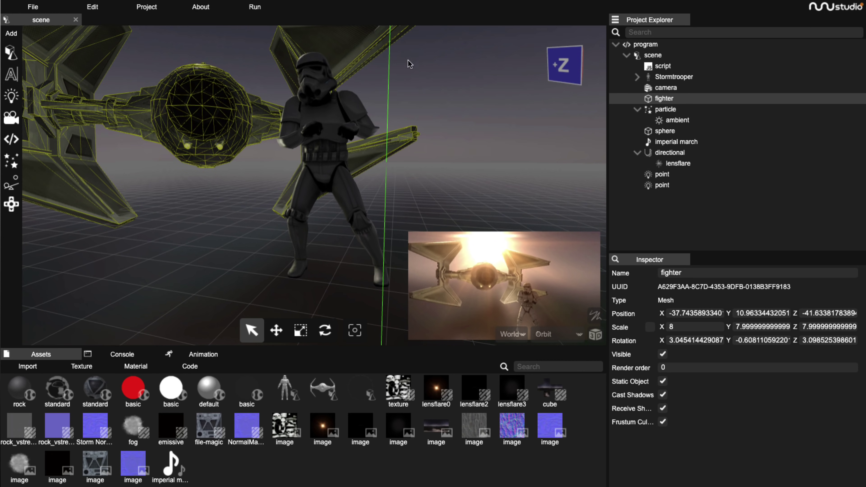
click(638, 77)
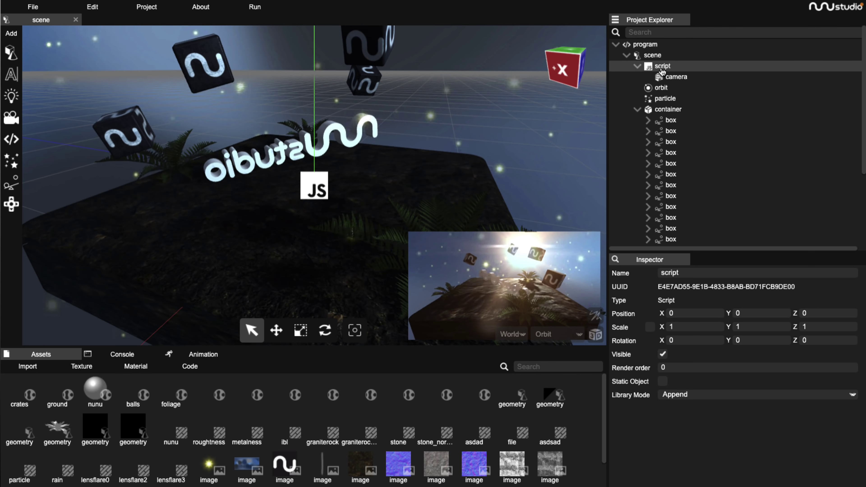
- Open the crate scene's script in its own code tab, showing its initialize function
click(672, 77)
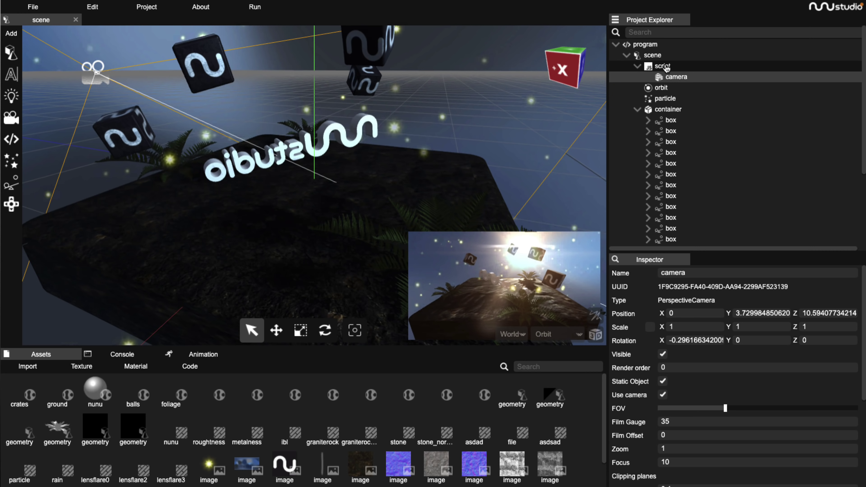
click(666, 67)
click(675, 78)
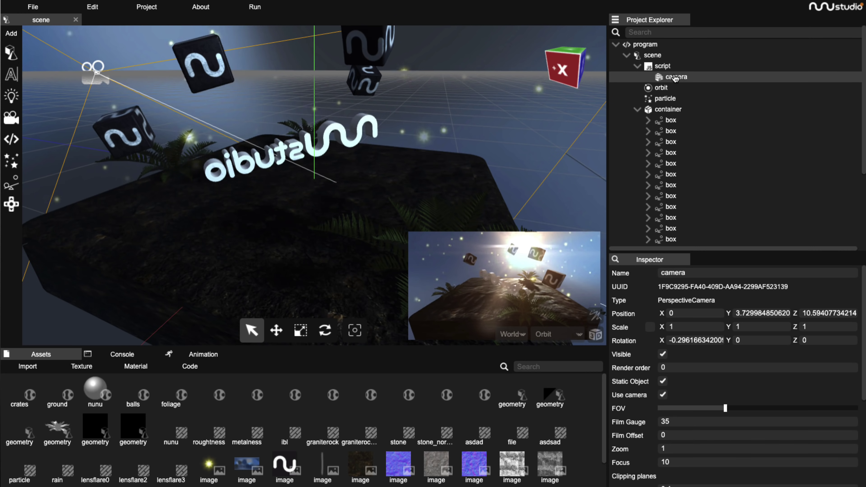
click(667, 66)
click(672, 76)
click(669, 67)
click(674, 77)
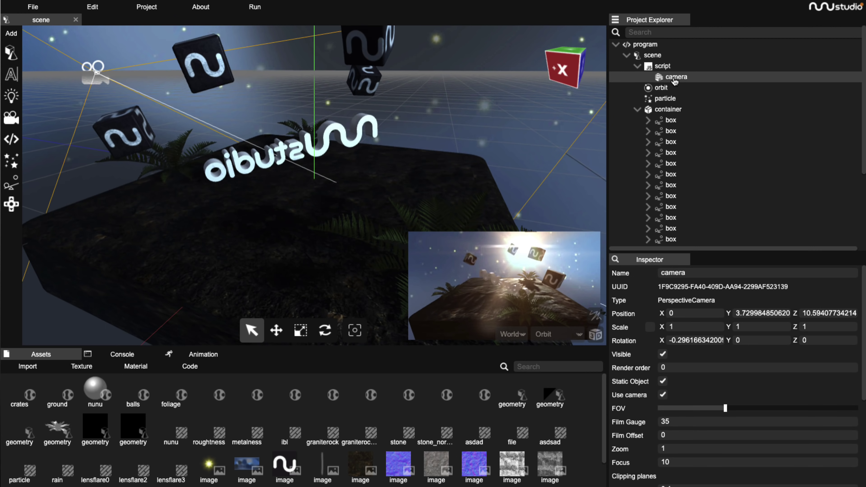
double_click(663, 66)
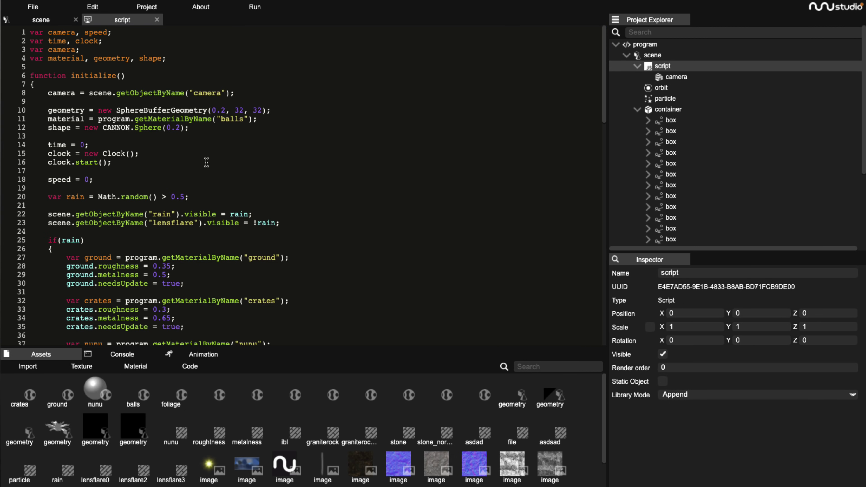
- Type CANNON. in the script, dismiss the autocomplete, and delete it again
click(206, 163)
scroll(207, 163, down, 1)
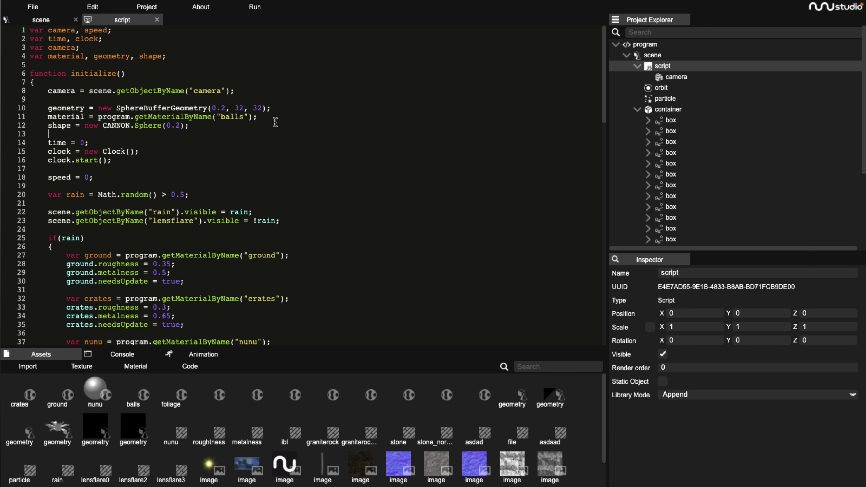
text(CANNON.)
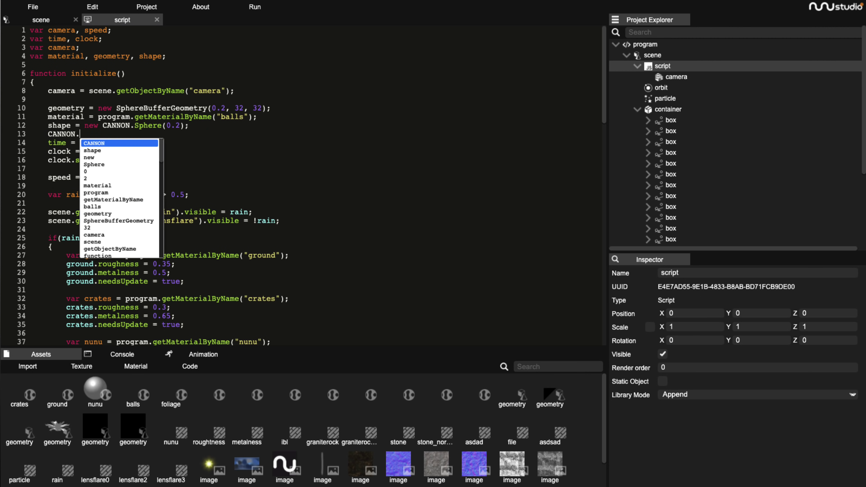
key(Escape)
key(BackSpace)
key(BackSpace)
key(BackSpace)
key(BackSpace)
key(BackSpace)
key(BackSpace)
key(BackSpace)
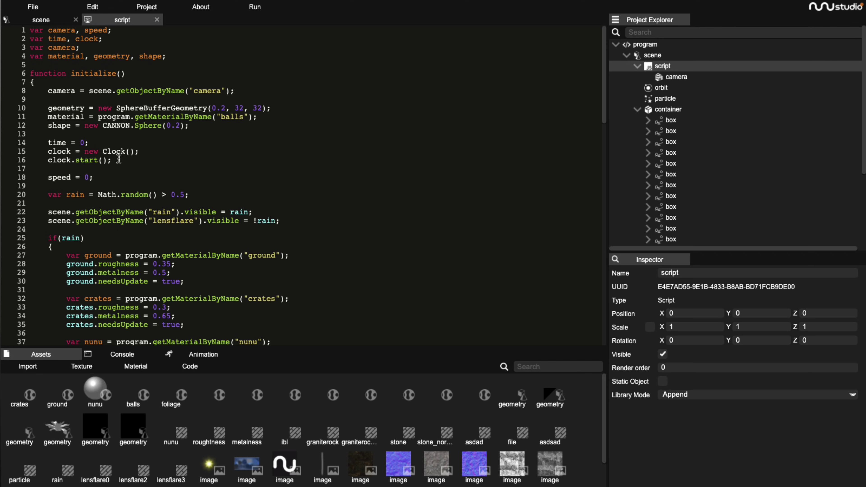
- Highlight getObjectByName on line 8 and scroll through the rest of the code
scroll(139, 158, down, 1)
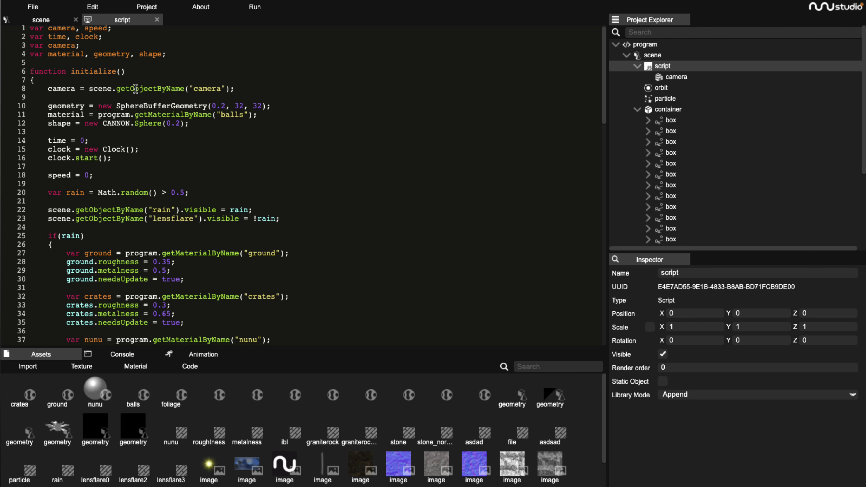
double_click(138, 89)
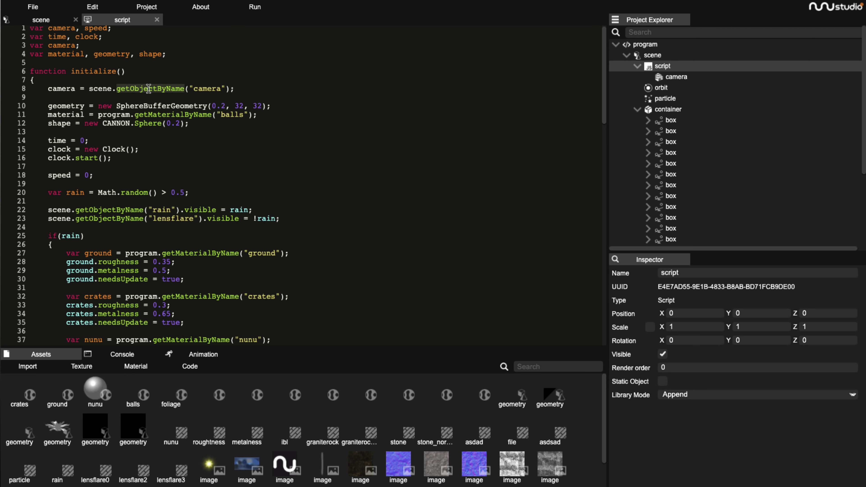
scroll(248, 151, down, 20)
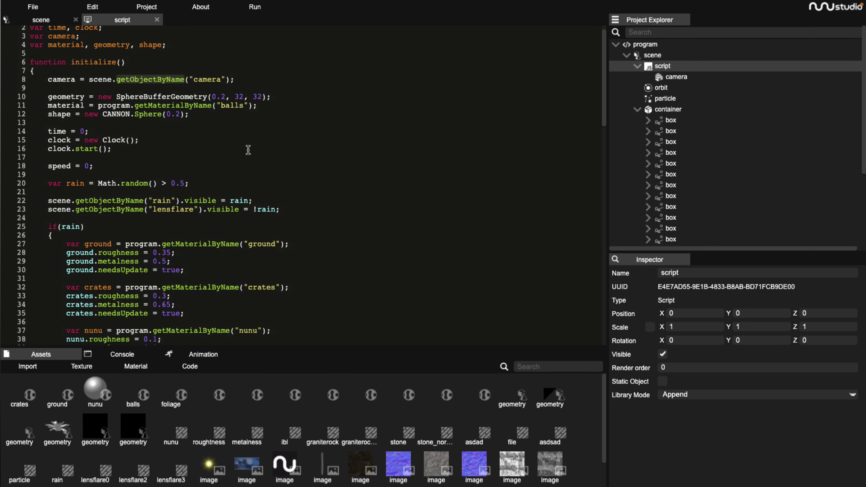
scroll(249, 151, down, 5)
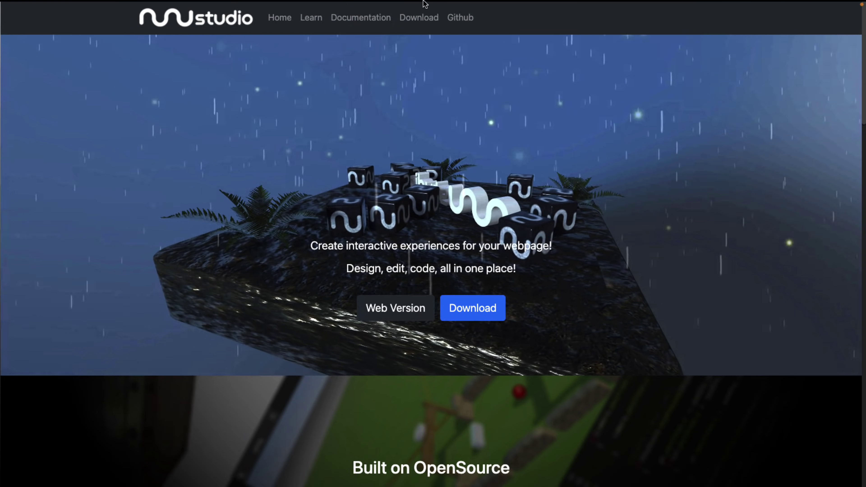
mouse_move(425, 4)
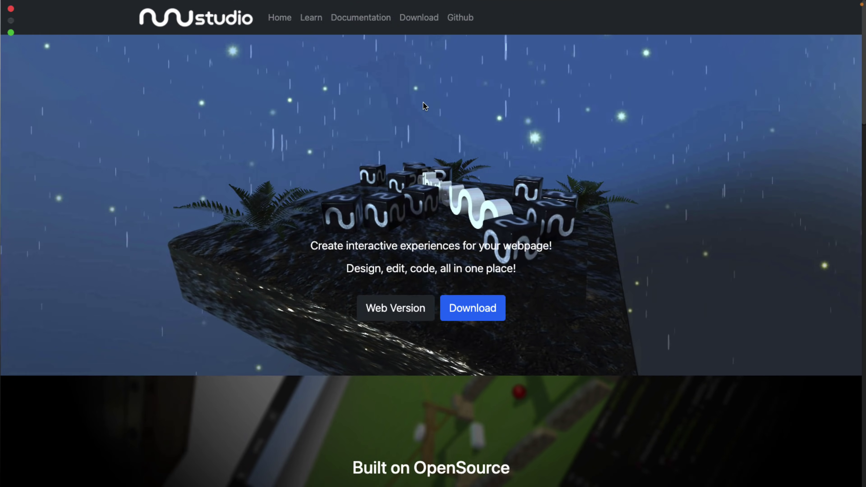
key(super+shift+f)
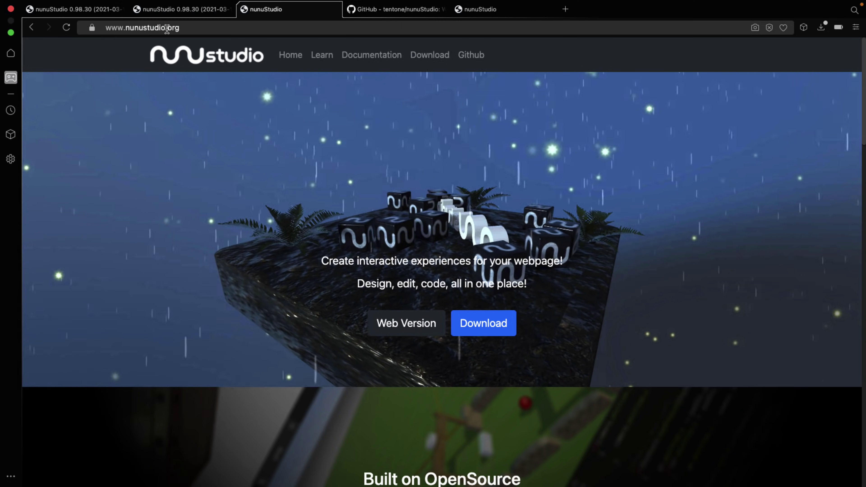
key(ctrl+super+f)
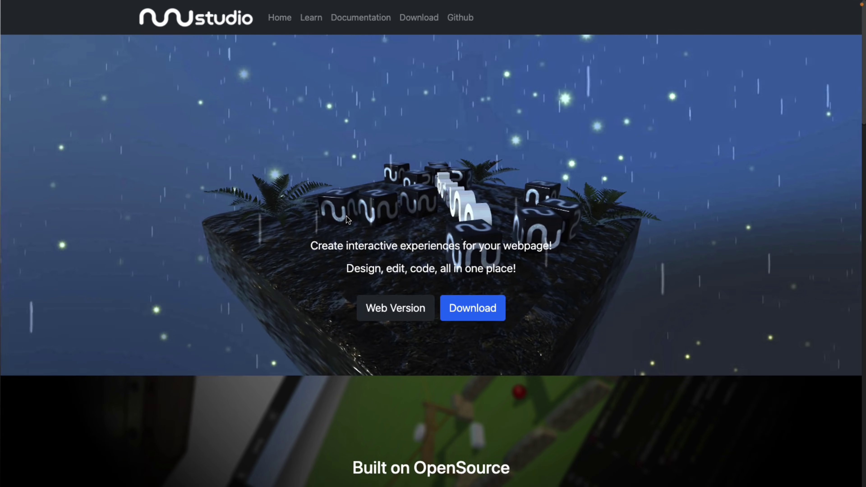
scroll(511, 294, down, 15)
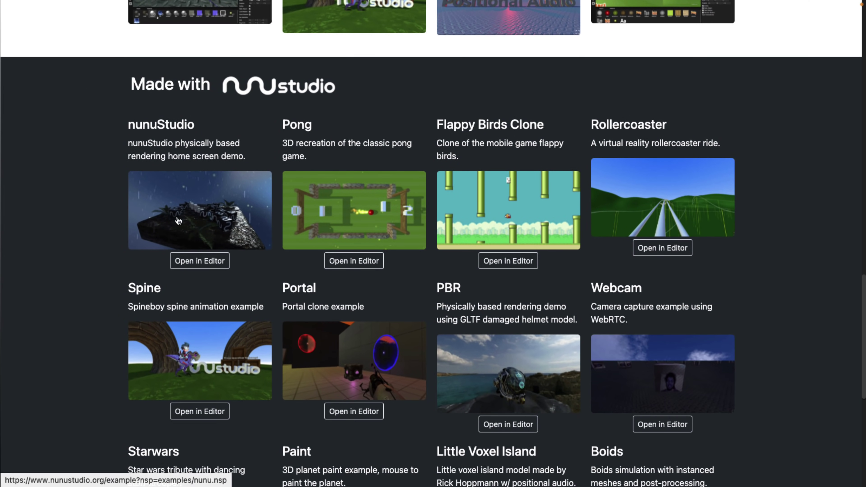
scroll(460, 250, down, 10)
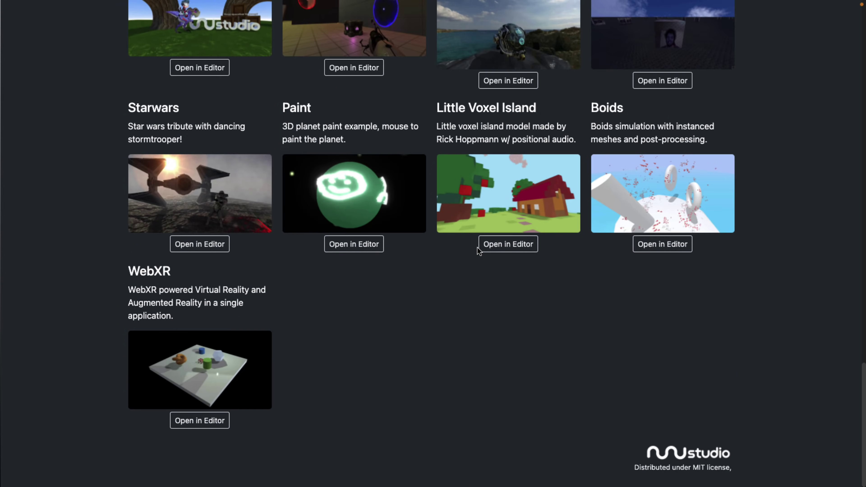
scroll(506, 245, up, 10)
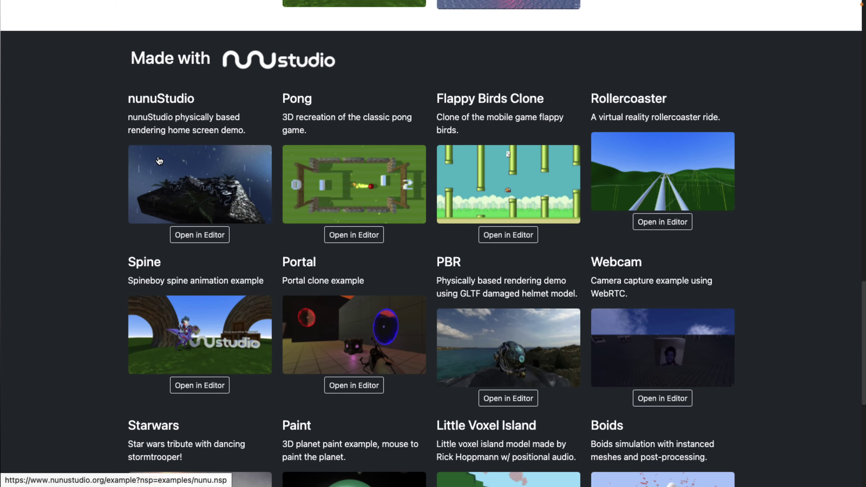
scroll(169, 165, down, 10)
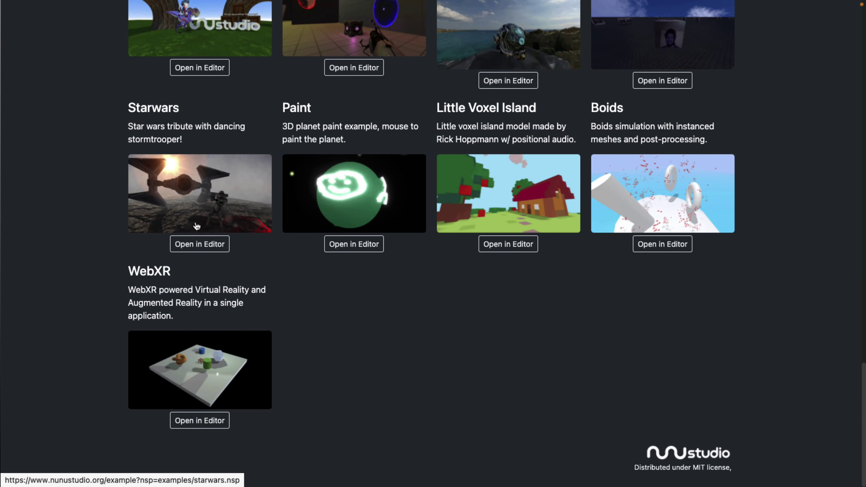
scroll(310, 239, up, 20)
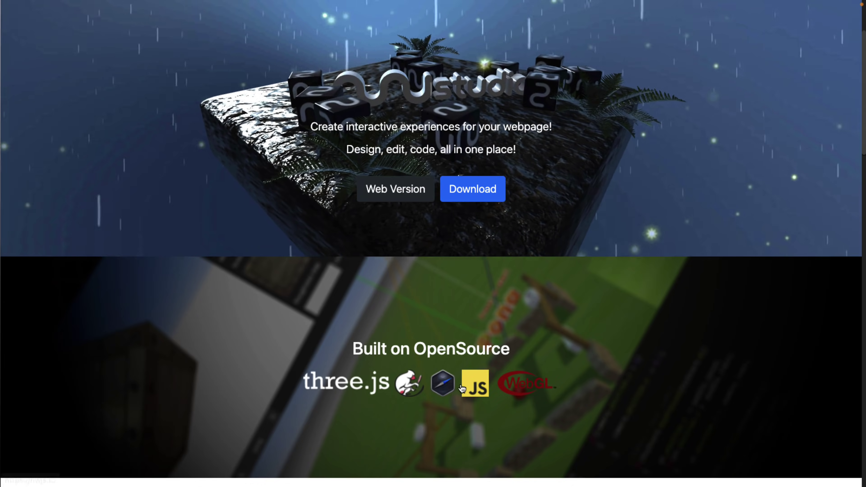
scroll(480, 246, up, 3)
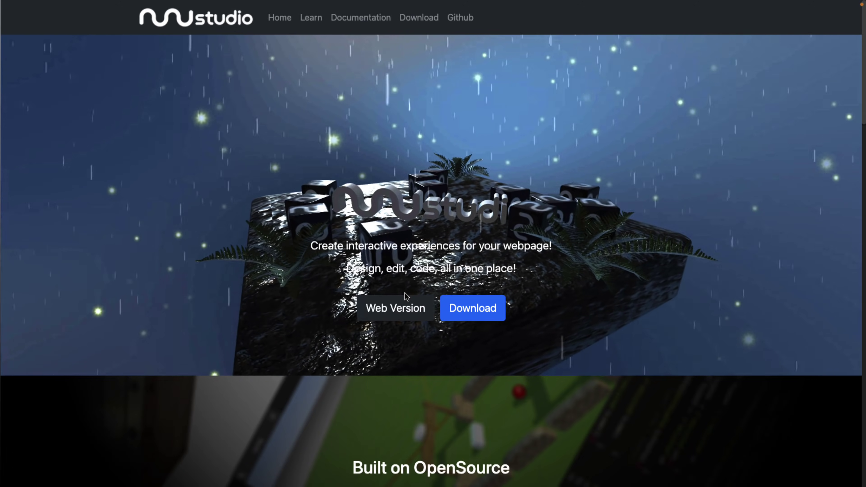
- In the web editor, put the ground mesh inside a physics ground and set its Z scale to 0.1
click(396, 307)
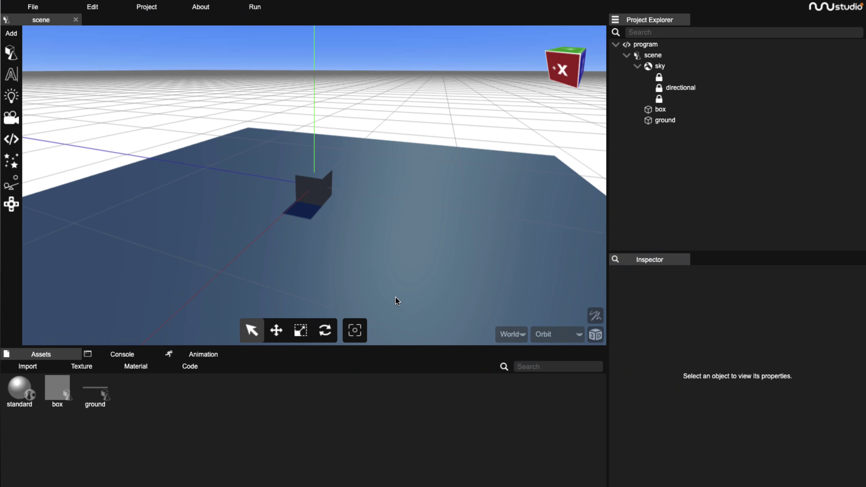
click(174, 210)
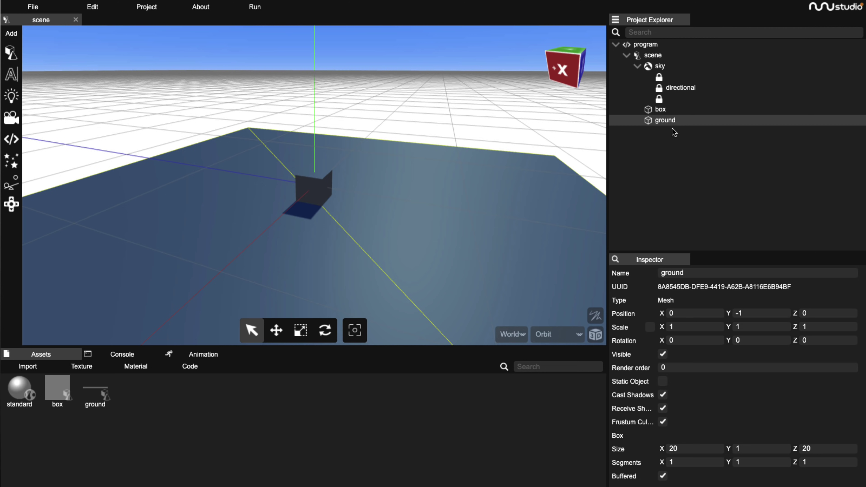
click(653, 55)
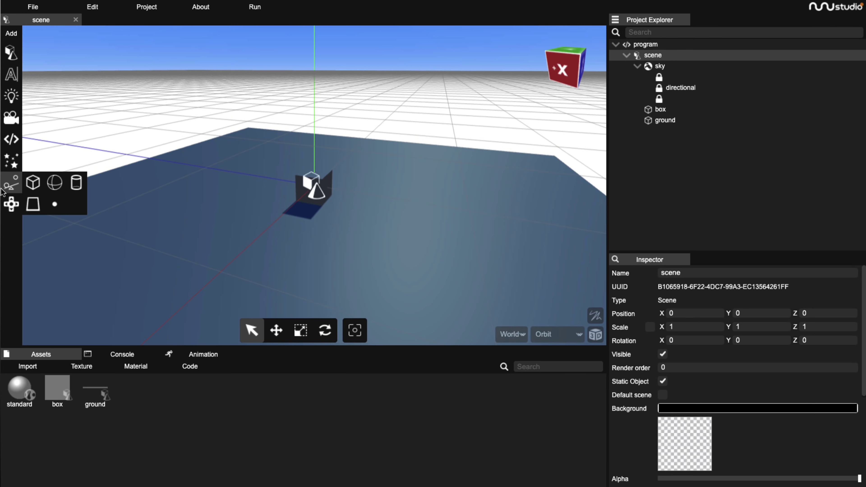
mouse_move(15, 157)
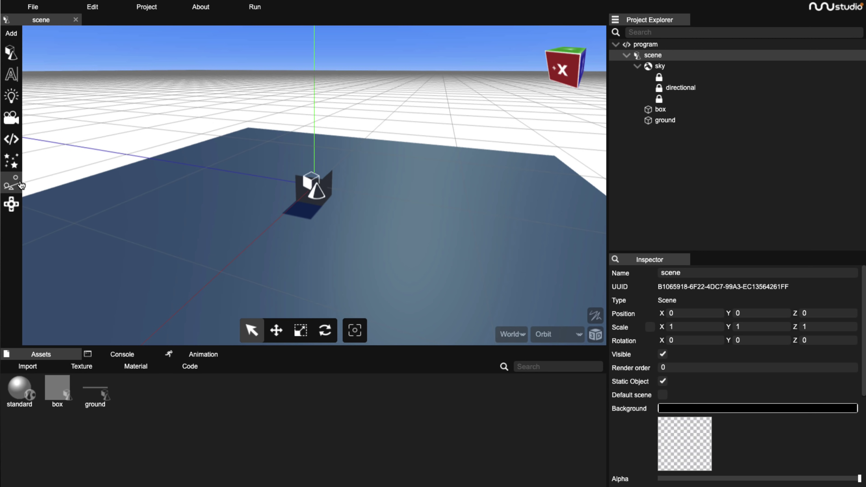
mouse_move(15, 185)
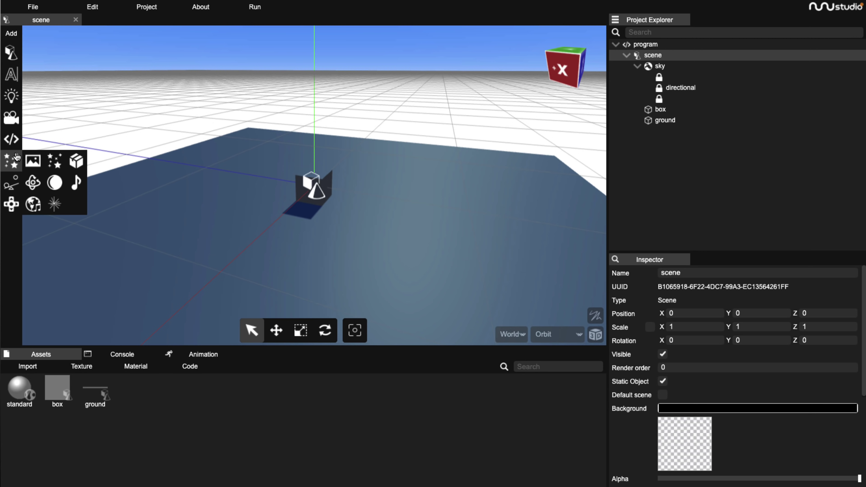
click(36, 204)
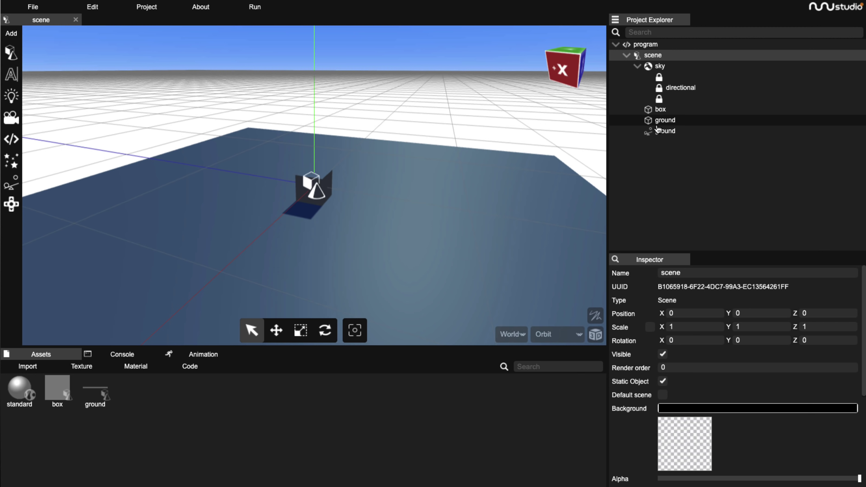
drag(663, 132, 675, 133)
click(675, 120)
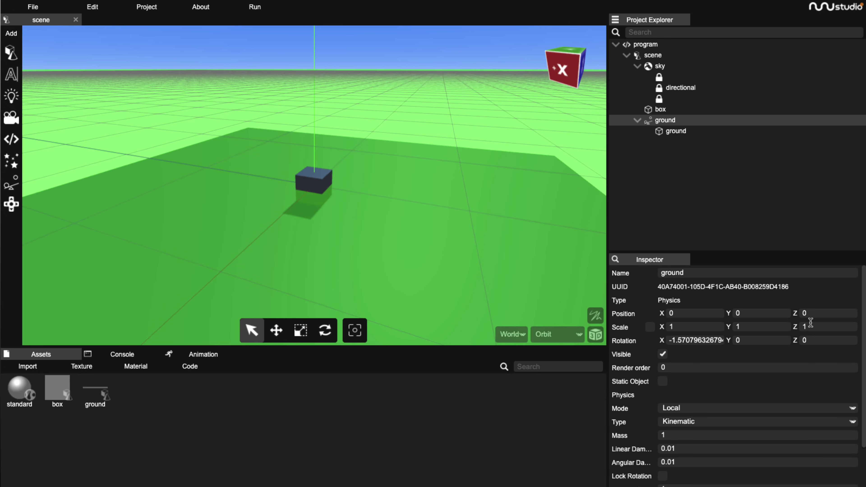
key(BackSpace)
text(0.1)
key(Return)
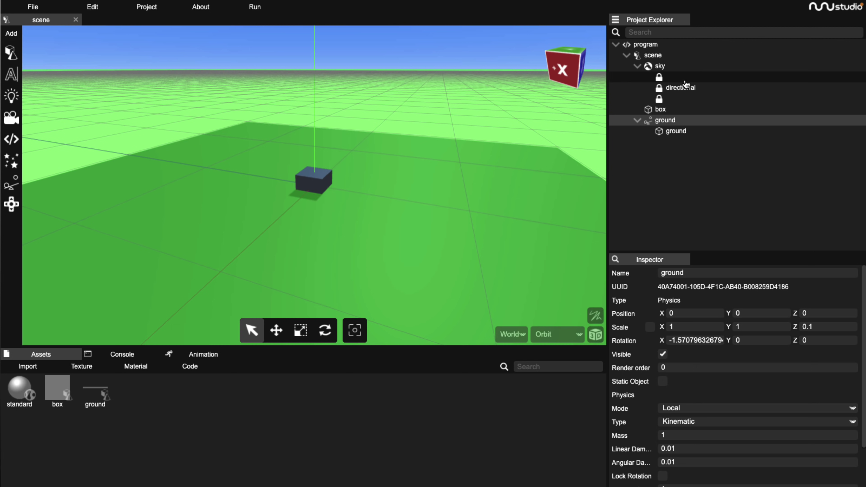
- Put the box mesh inside a physics box, raise it to Y 2.31, then run and stop the scene
click(669, 109)
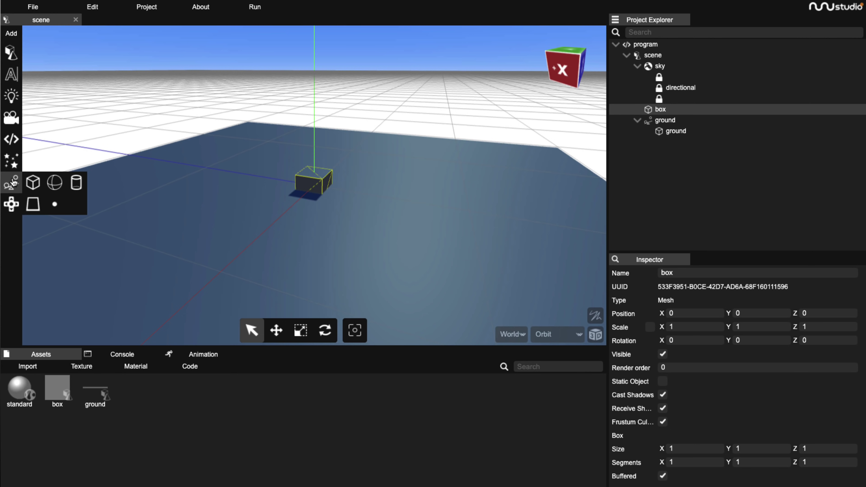
click(32, 184)
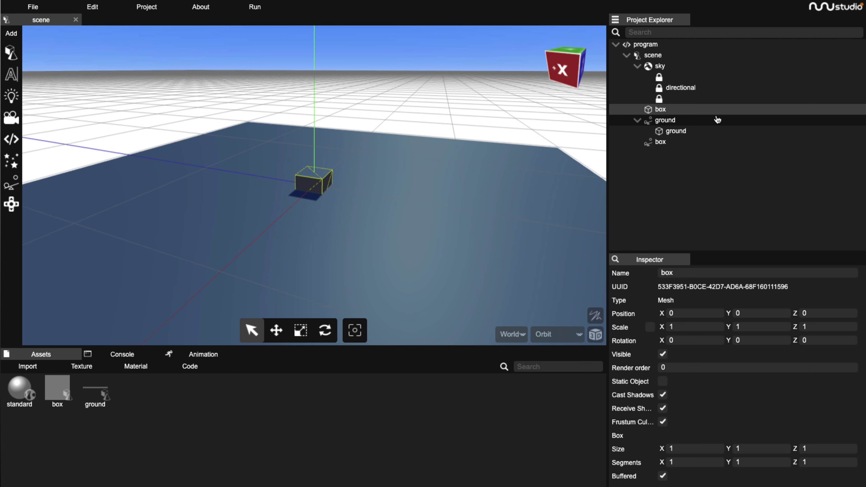
drag(666, 112, 669, 141)
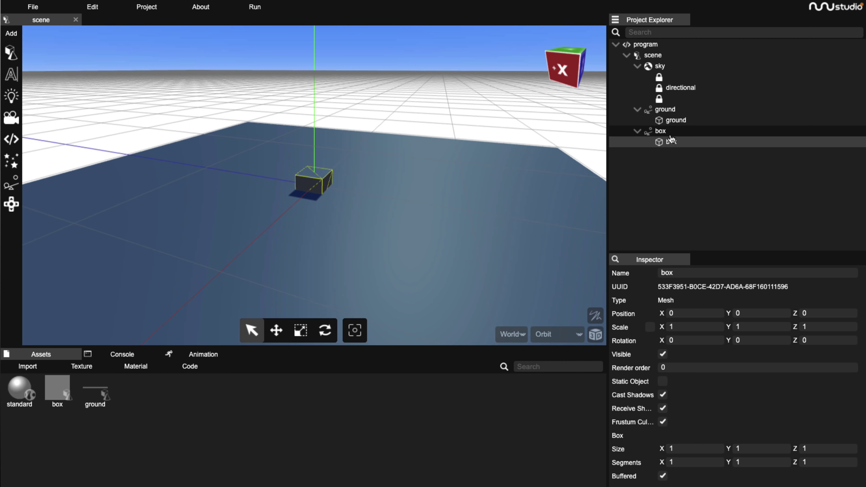
click(660, 131)
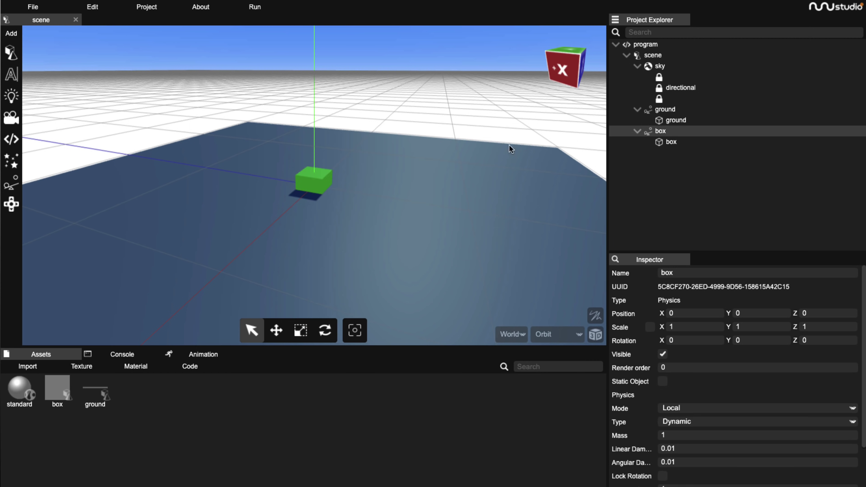
click(277, 330)
drag(315, 140, 314, 66)
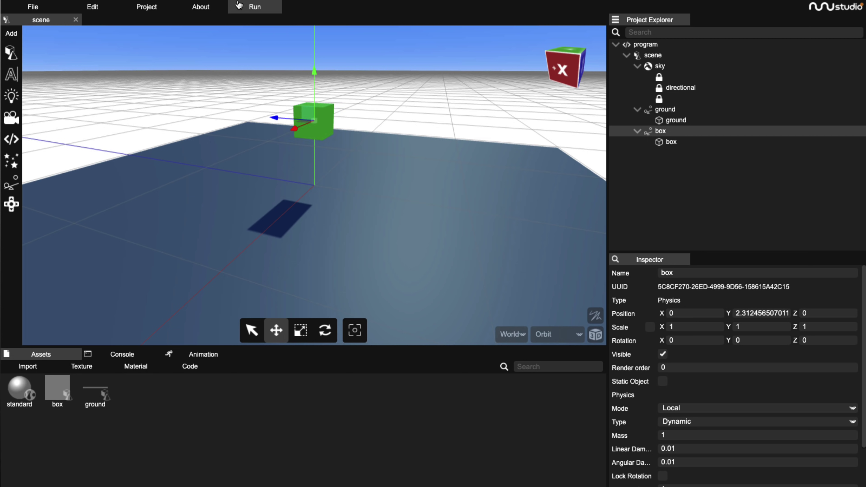
click(271, 14)
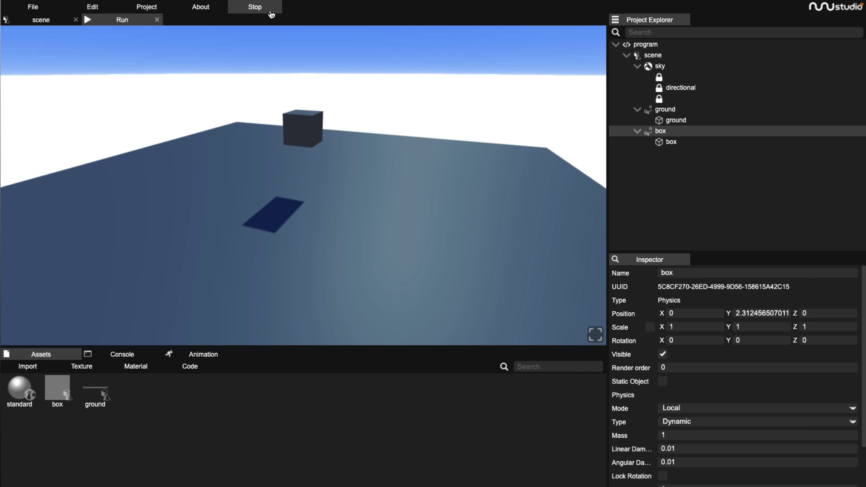
click(272, 15)
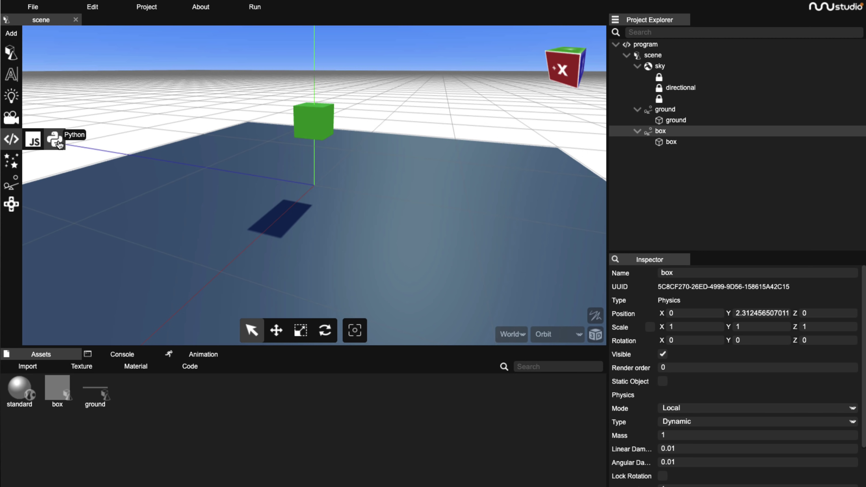
- Add a script parenting the physics box and write this.position.x += 0.1; in its update function
click(33, 140)
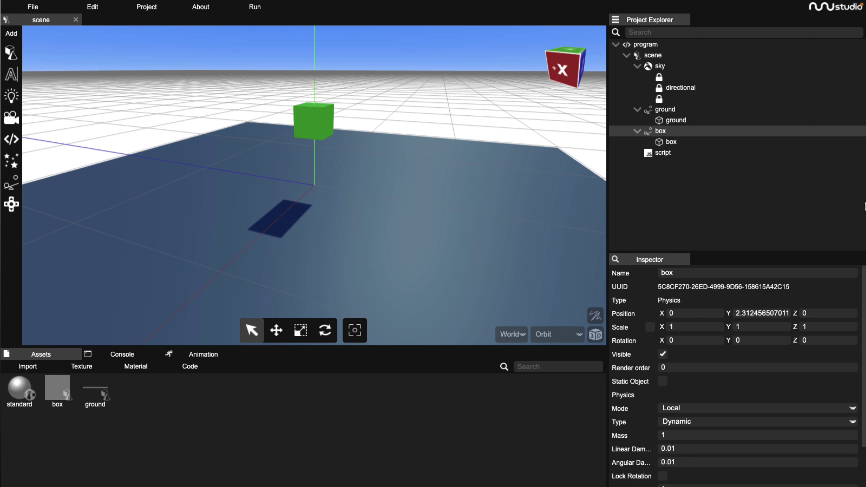
mouse_move(671, 139)
mouse_down()
mouse_move(702, 173)
mouse_move(677, 155)
mouse_move(671, 135)
mouse_move(685, 142)
mouse_up()
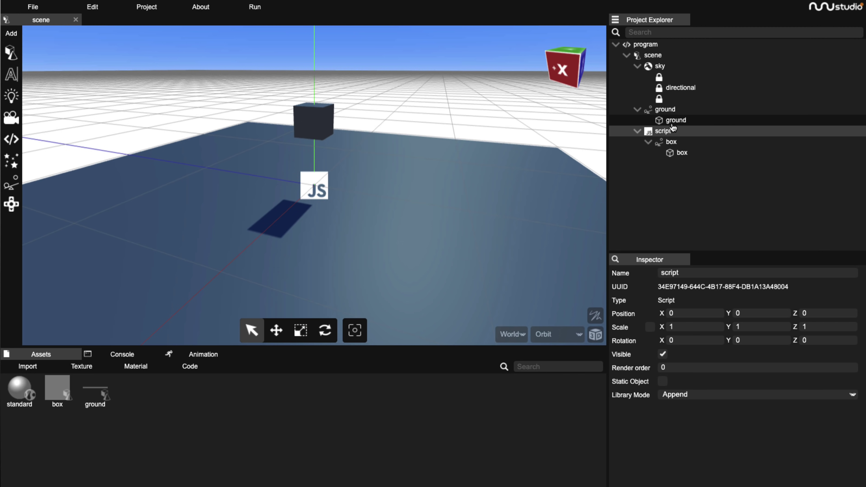
double_click(667, 131)
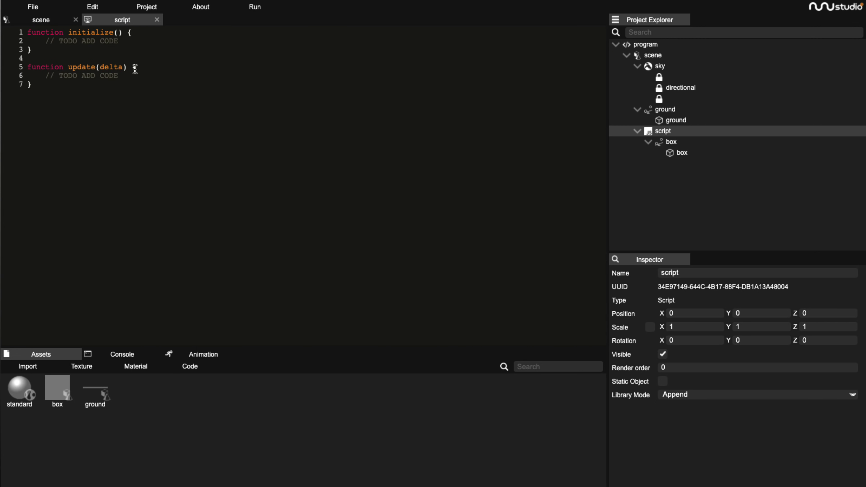
click(385, 75)
key(shift+Home)
text(this.position.x += 0.1;)
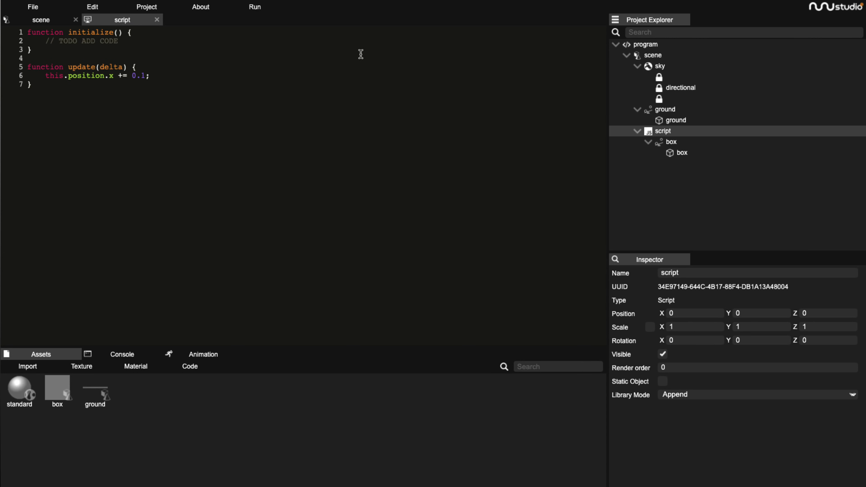
- After a quick preview, add var obj = scene.getObjectByName("box").body.velocity.y = 25 to update
click(267, 14)
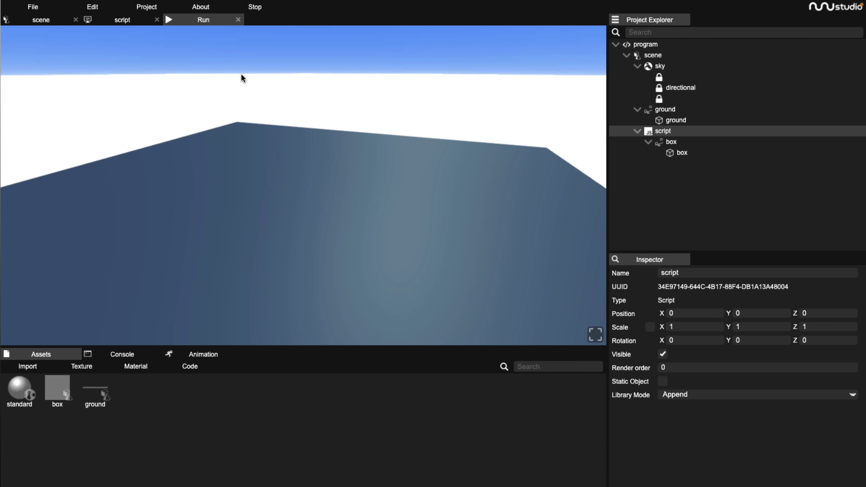
click(238, 20)
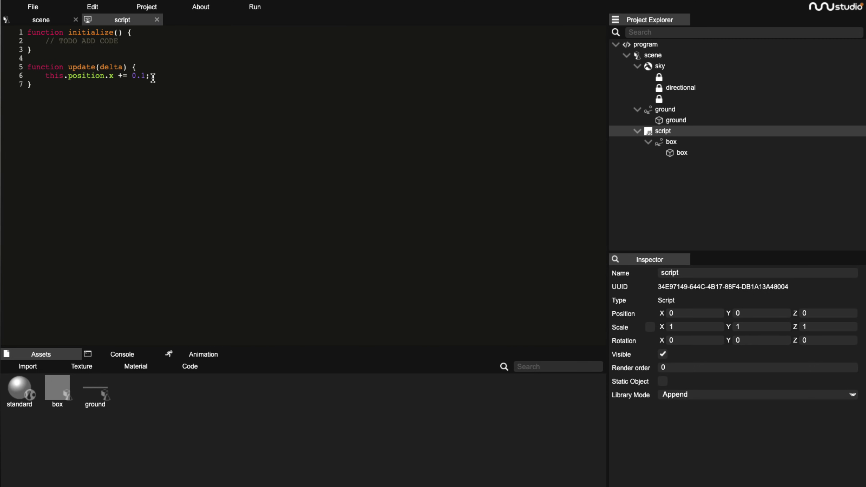
key(Return)
text(th)
key(BackSpace)
key(BackSpace)
text(var obj = scene.getObj)
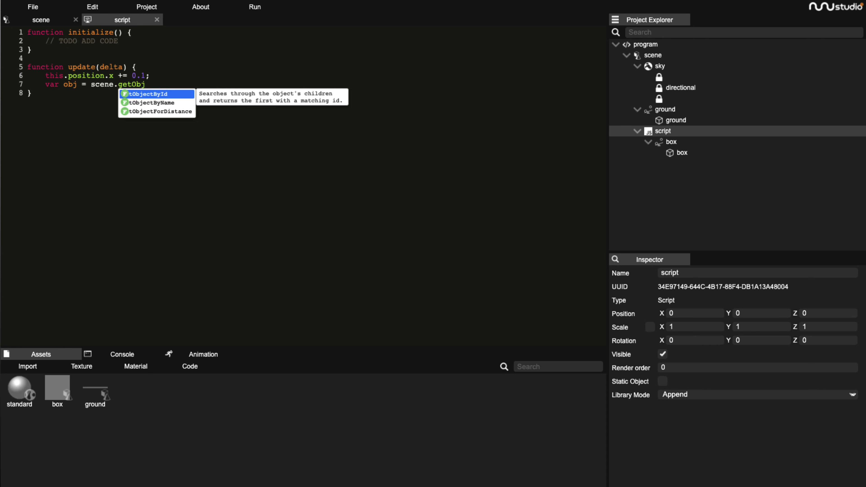
key(Down)
key(Return)
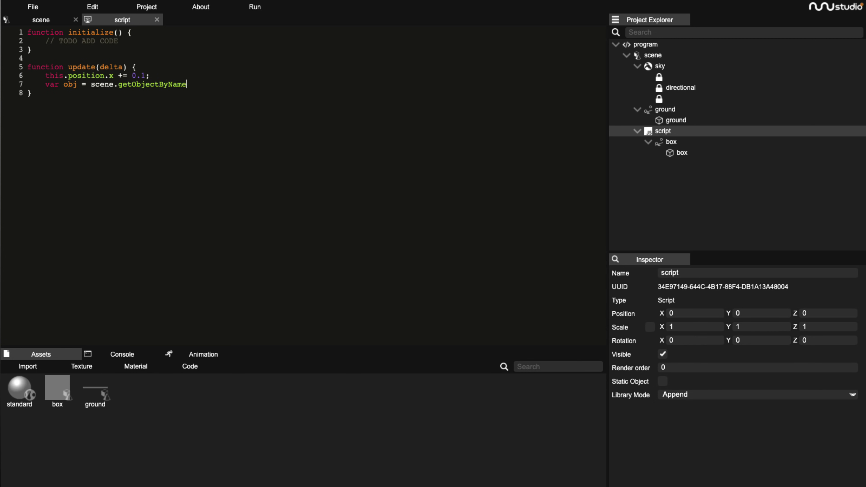
text(("box")
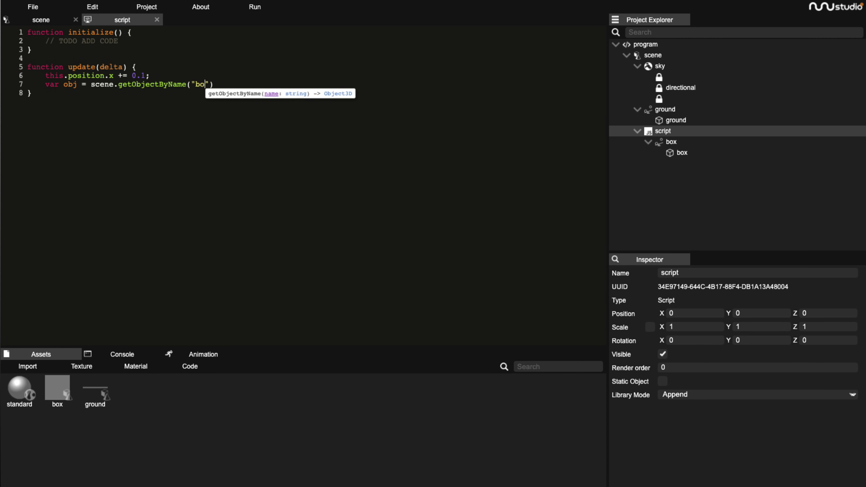
text())
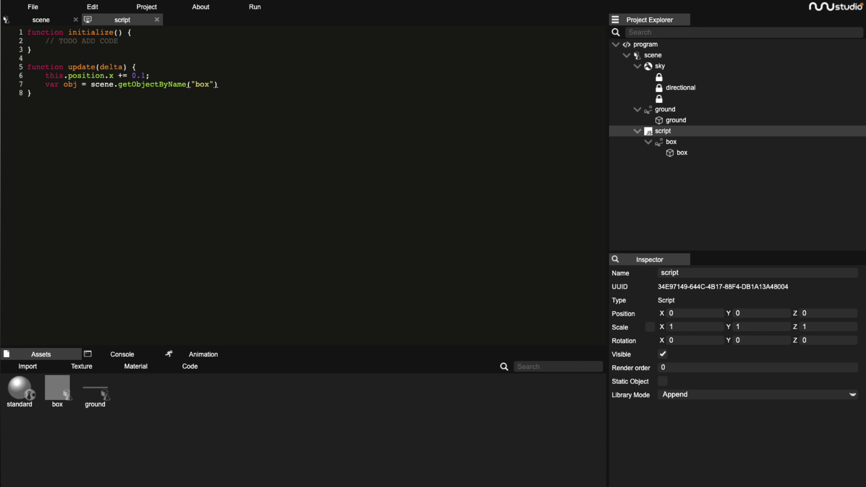
text(.body.velocity.y = 25;)
- Run the scene, inspect the box physics object's properties, then stop it
click(255, 7)
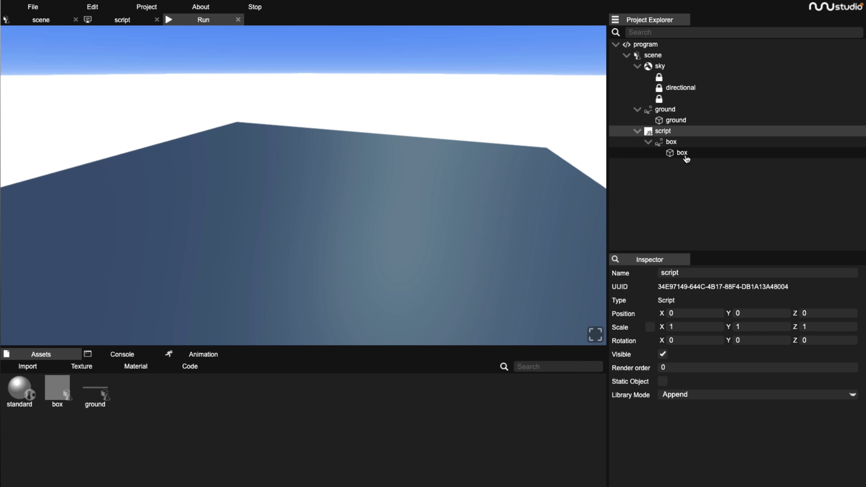
click(672, 143)
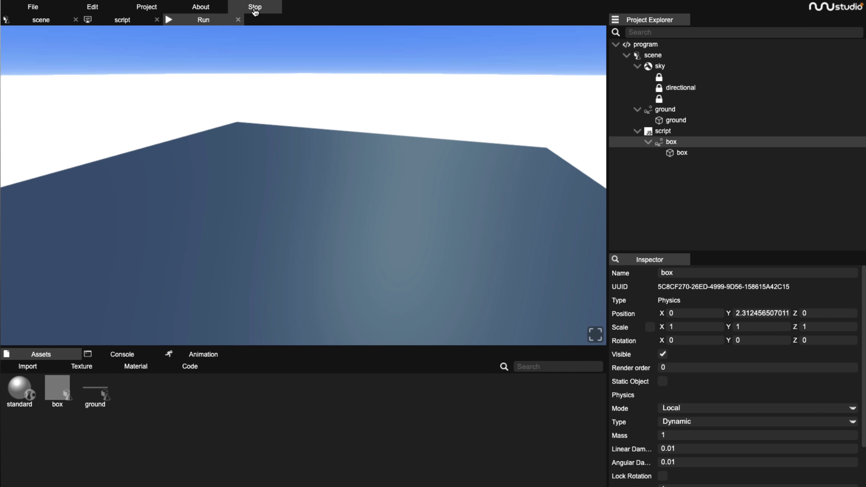
click(255, 6)
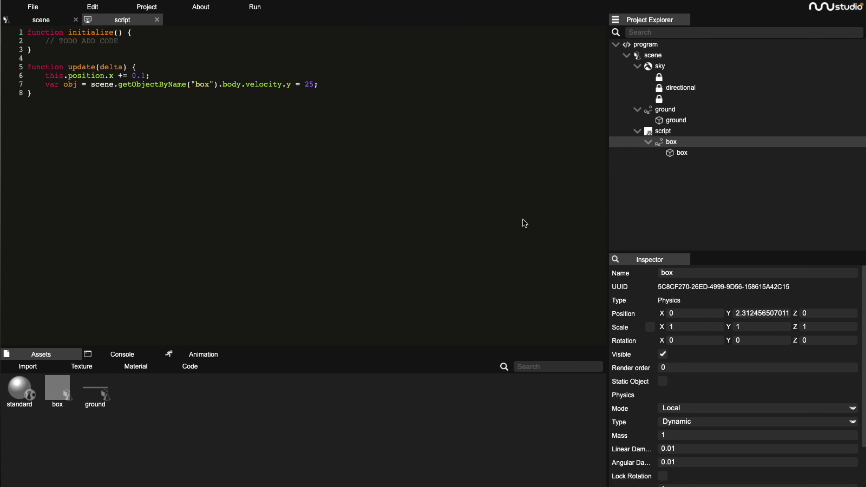
- Move the box physics body along Z to about 1.22 with the Move tool
click(43, 22)
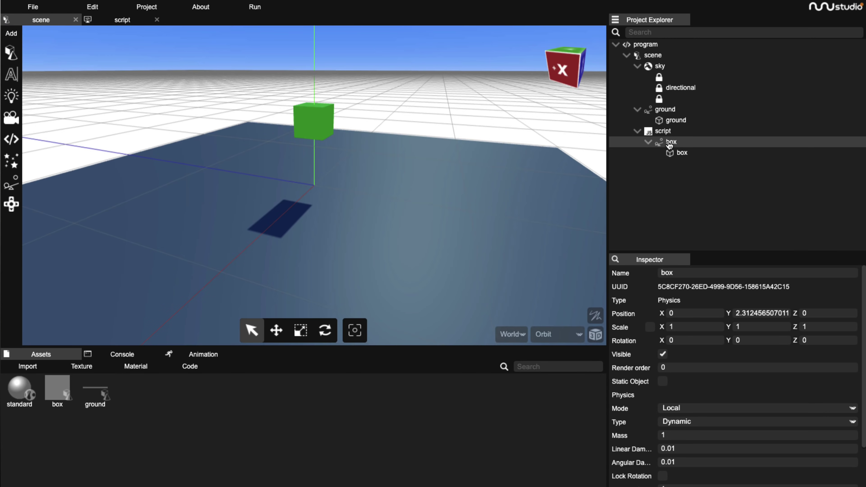
click(303, 127)
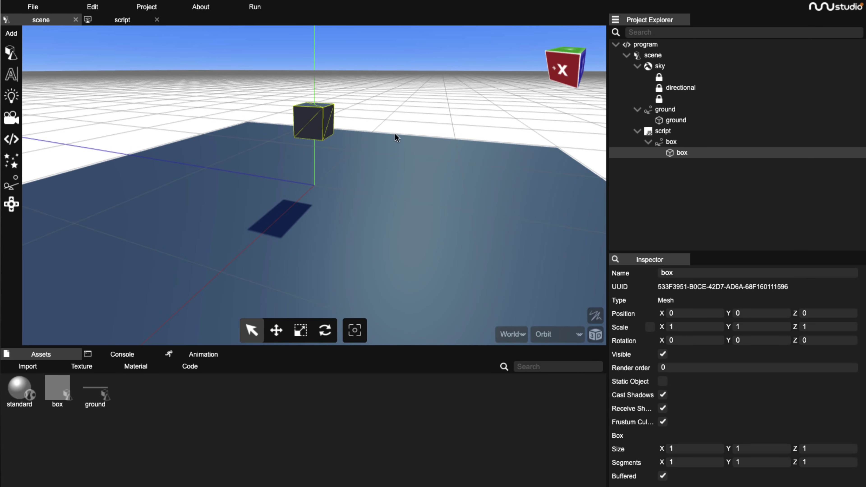
click(648, 142)
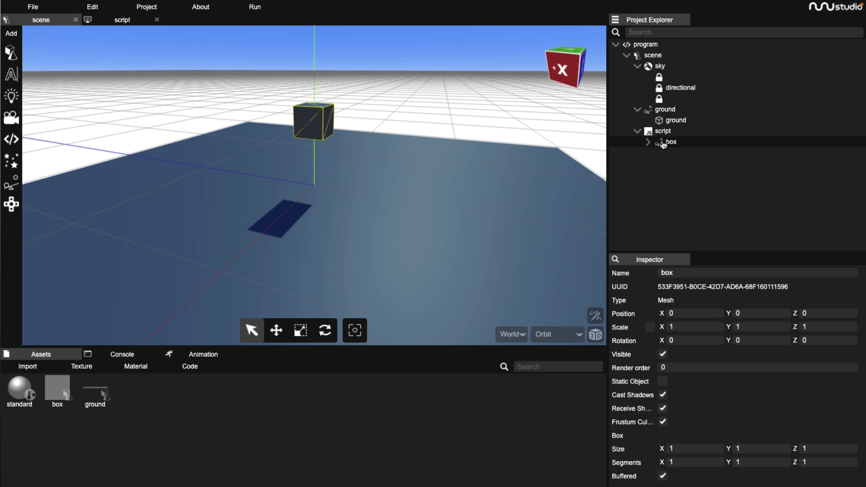
click(662, 142)
click(277, 330)
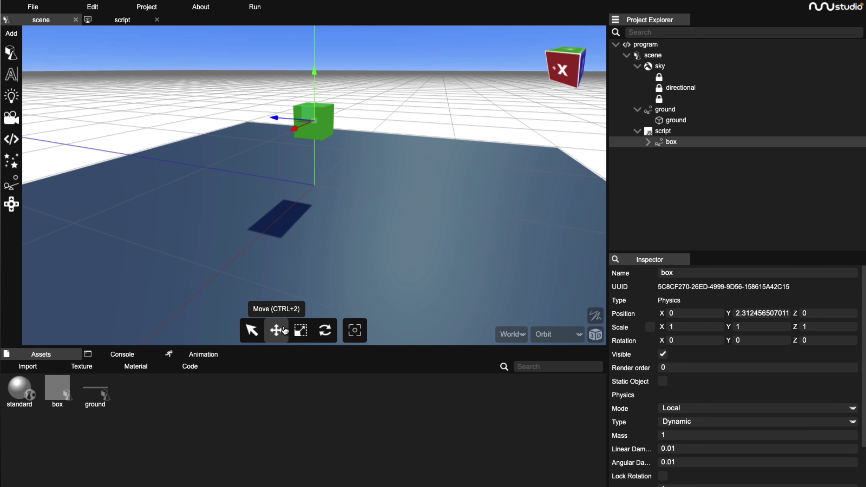
drag(273, 111, 250, 116)
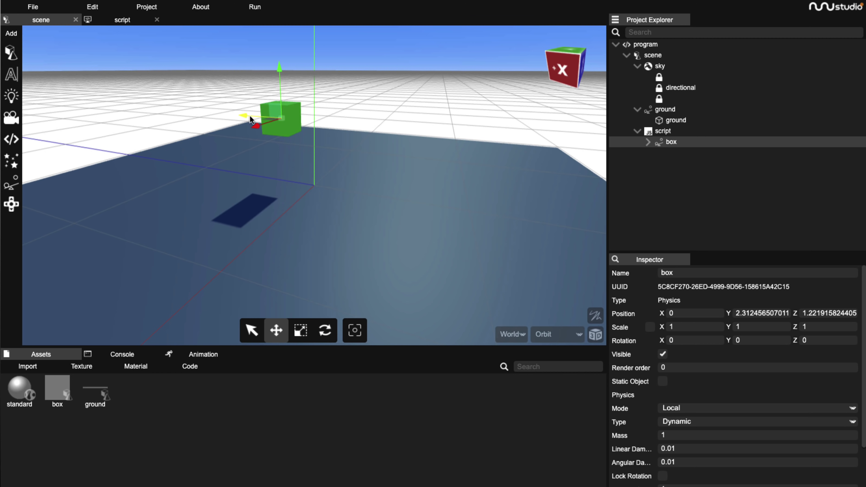
- Move the child box mesh along Z to about -2.57 and compare it with its body
click(648, 141)
click(677, 154)
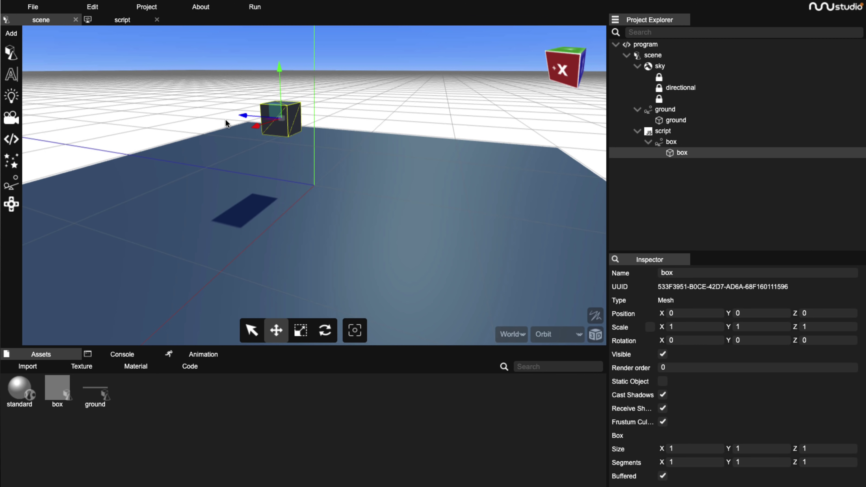
drag(239, 116, 314, 138)
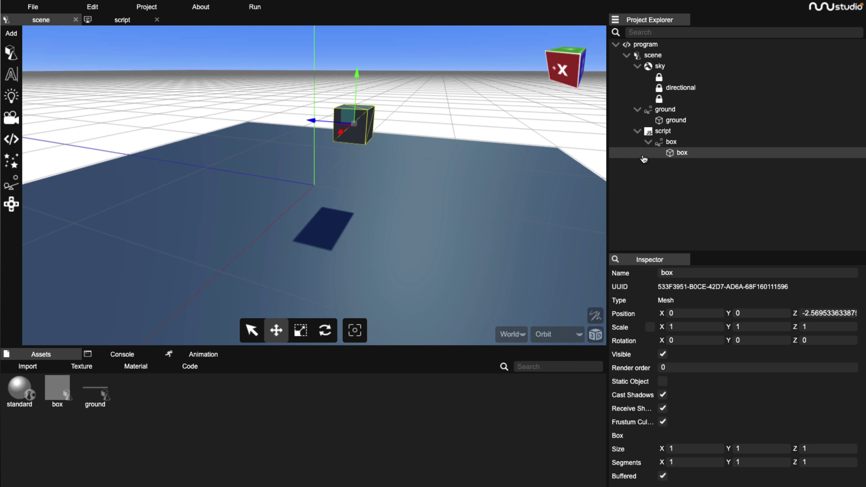
click(675, 142)
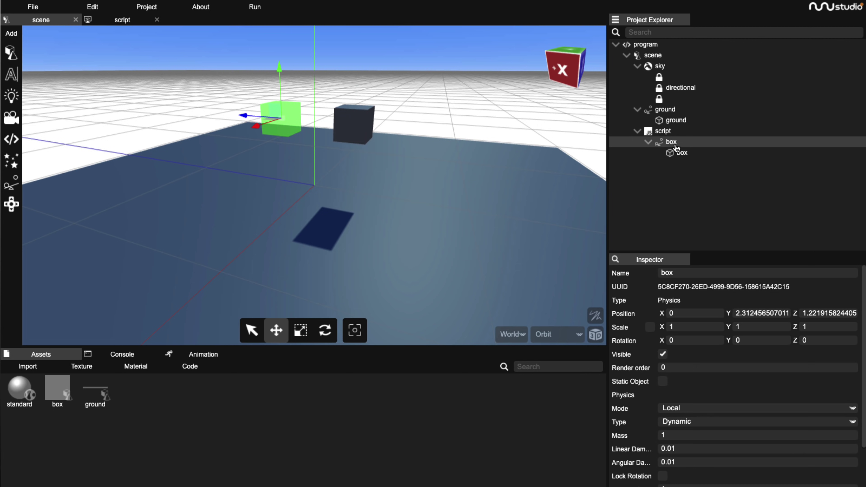
click(681, 154)
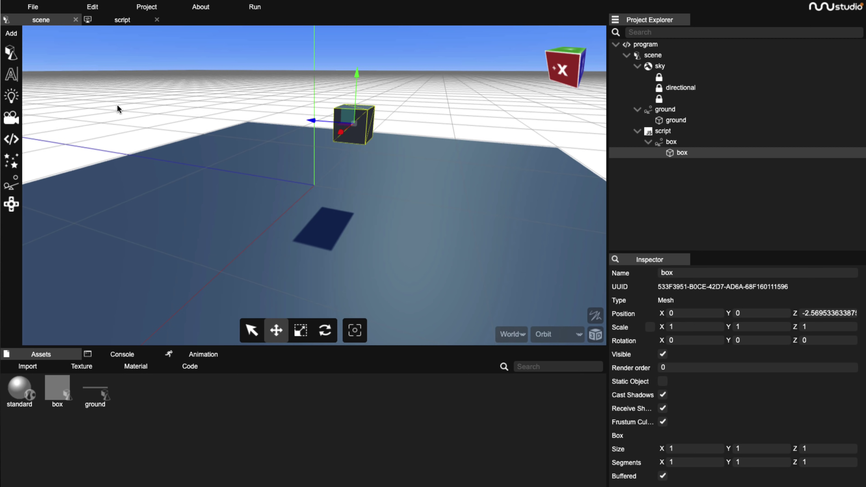
- Look over the scene's lights, then add a perspective camera to the scene
click(670, 88)
click(669, 77)
click(670, 88)
click(671, 100)
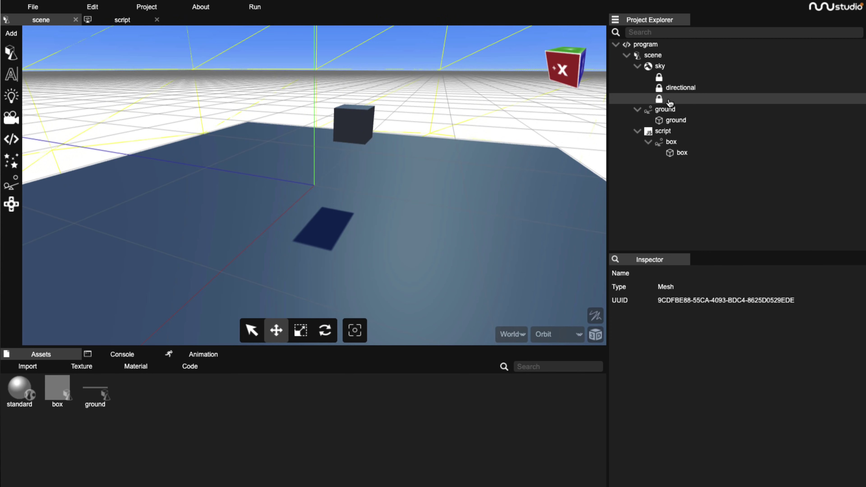
click(653, 55)
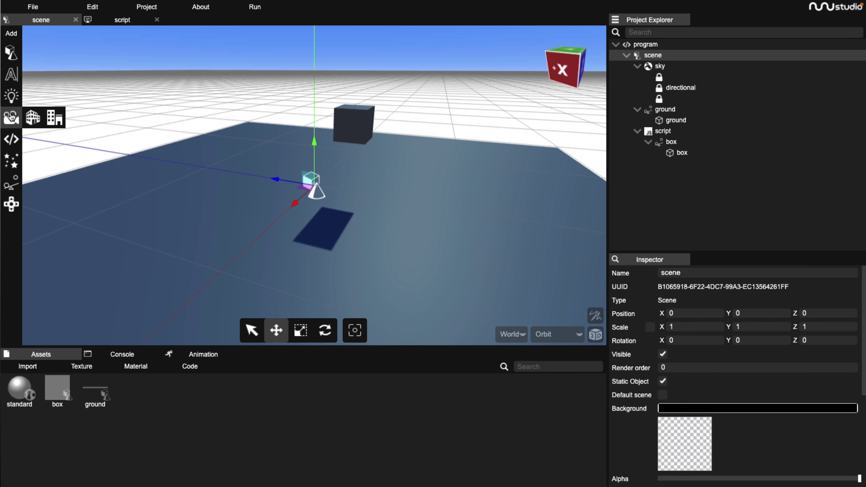
click(32, 117)
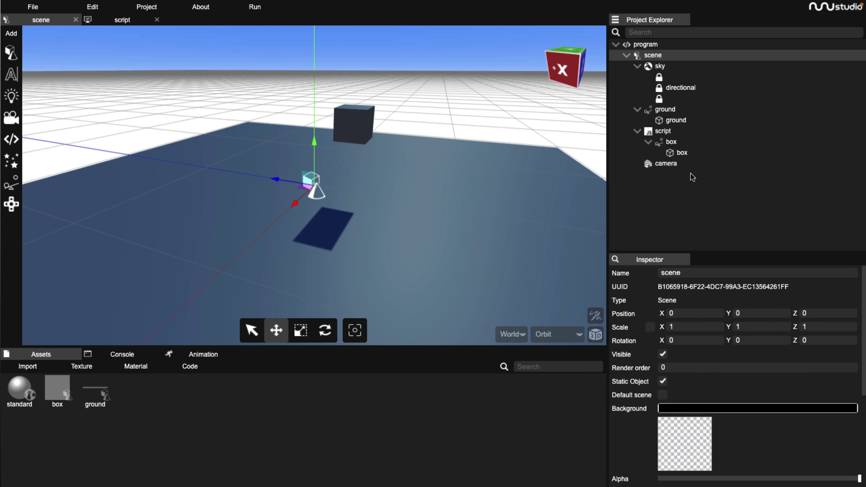
click(672, 165)
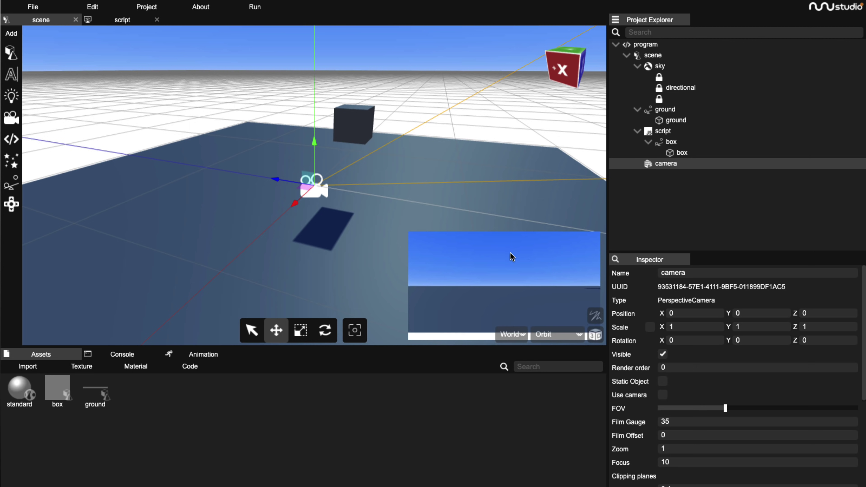
- Add First Person Controls, nest the camera inside them, then run and stop the scene
mouse_move(12, 204)
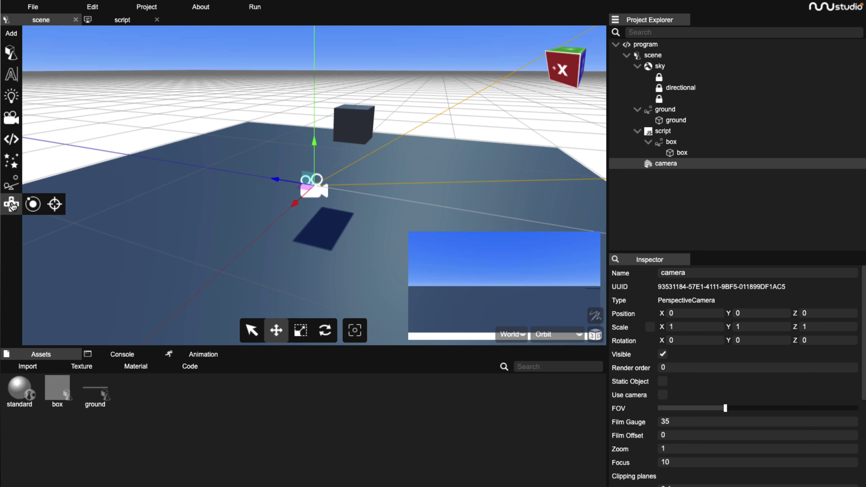
click(53, 209)
mouse_move(11, 205)
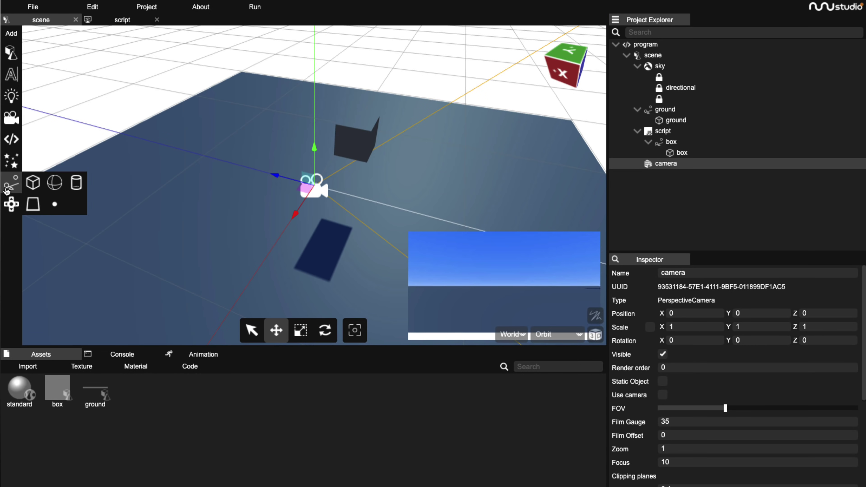
click(55, 204)
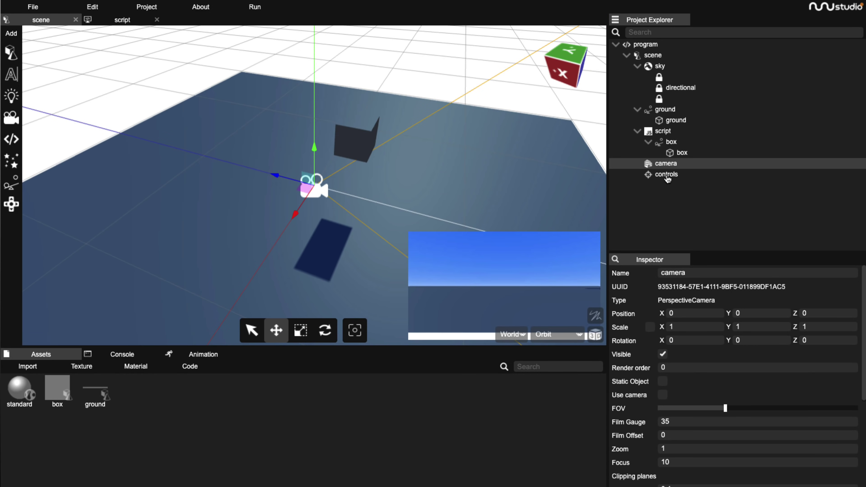
drag(667, 164, 699, 178)
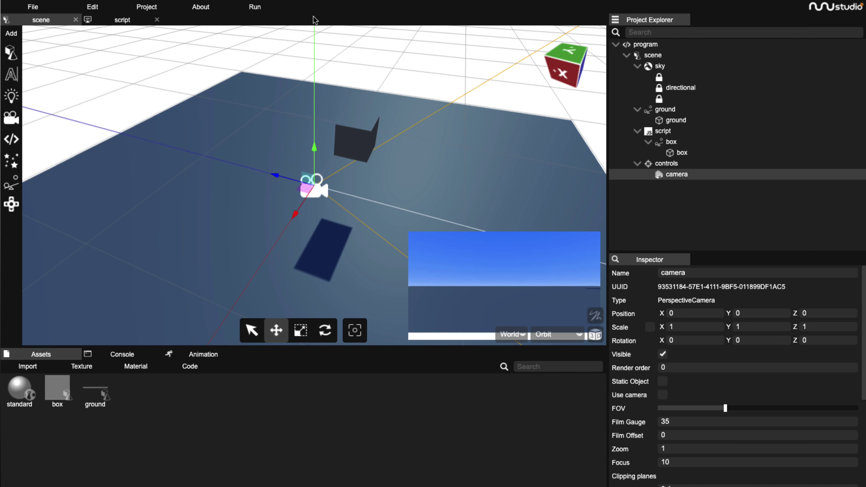
click(267, 11)
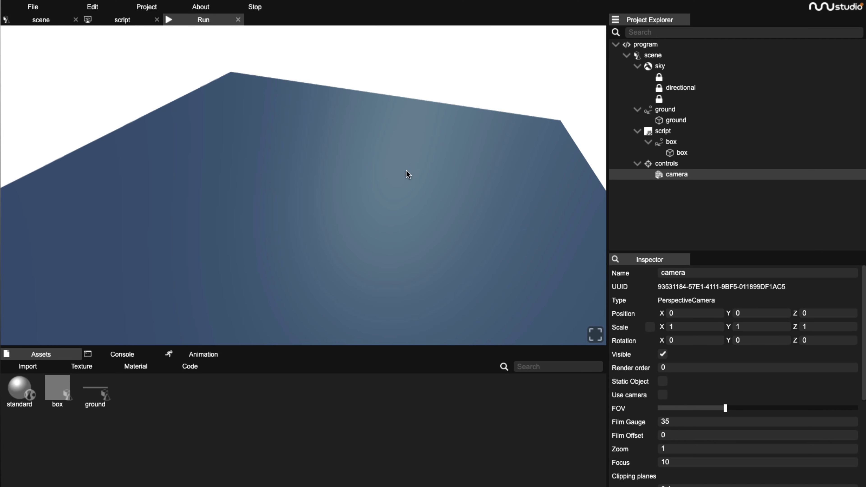
click(239, 20)
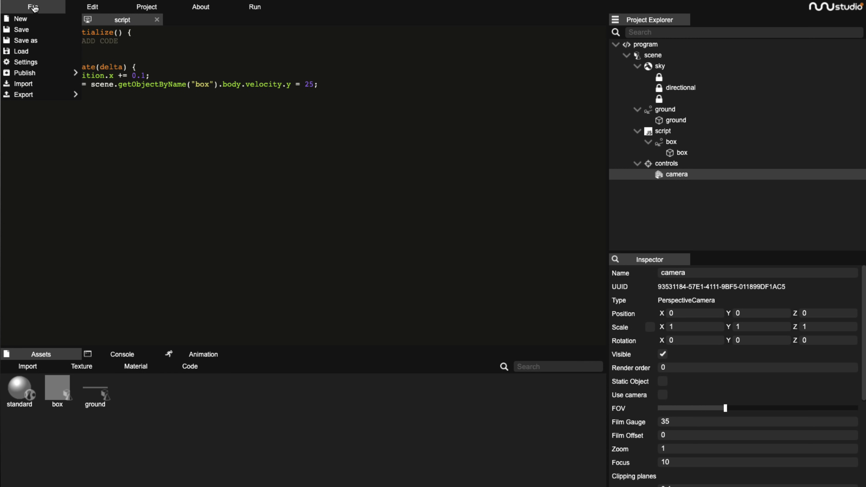
- Start a new project and import Great Sword Casting.fbx from the Downloads folder
click(37, 21)
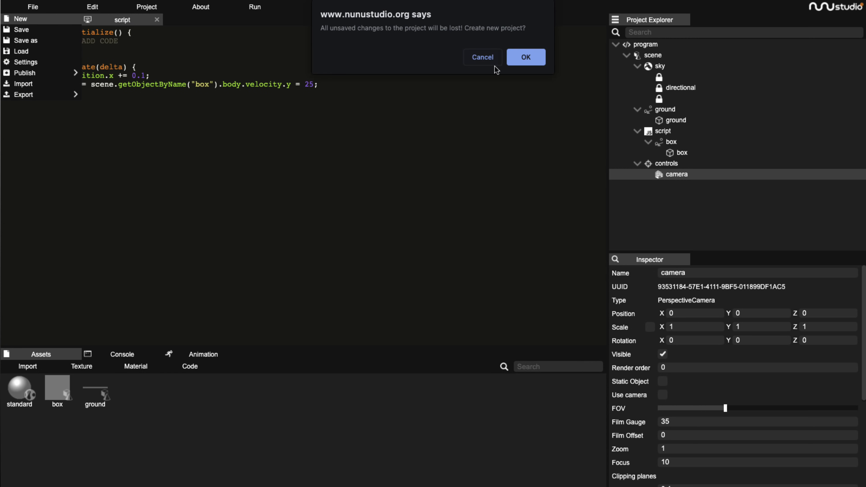
click(526, 58)
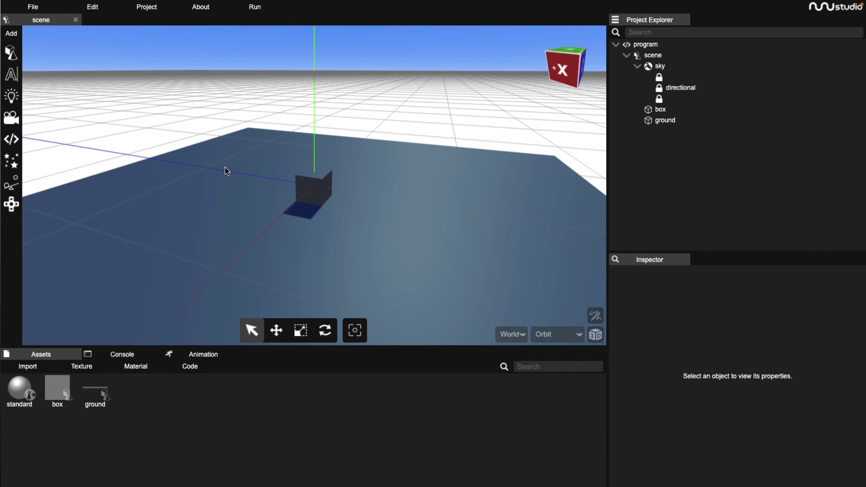
mouse_move(26, 368)
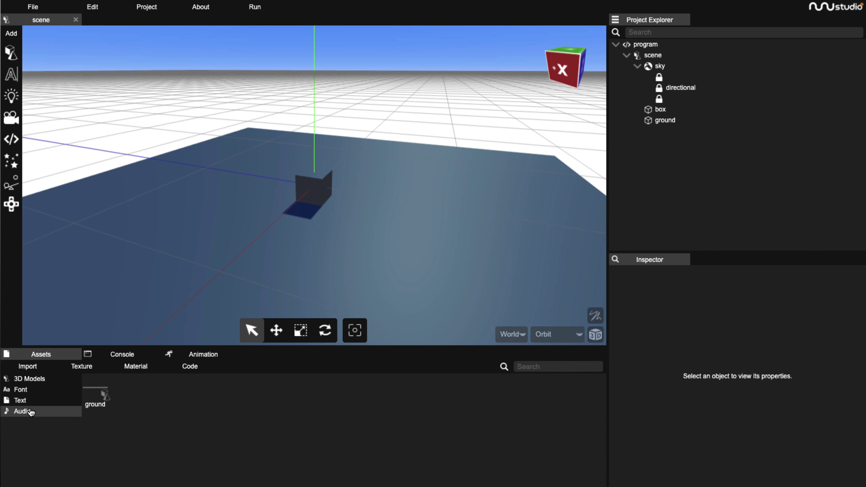
click(28, 379)
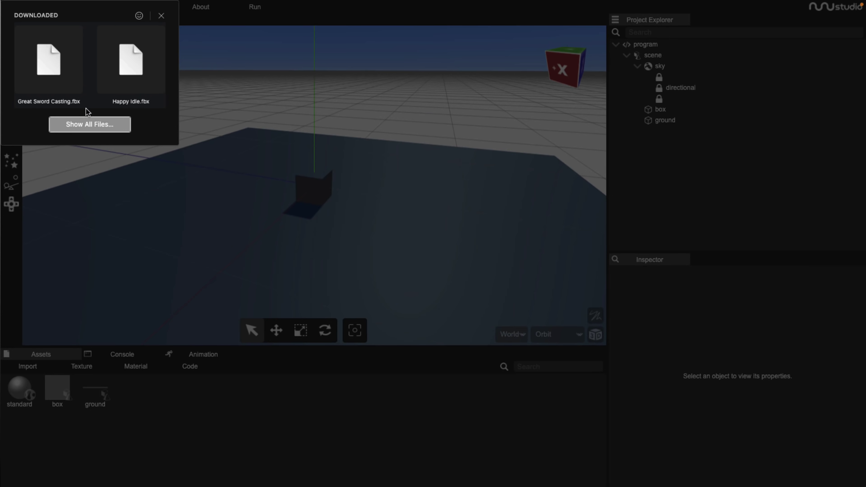
click(92, 124)
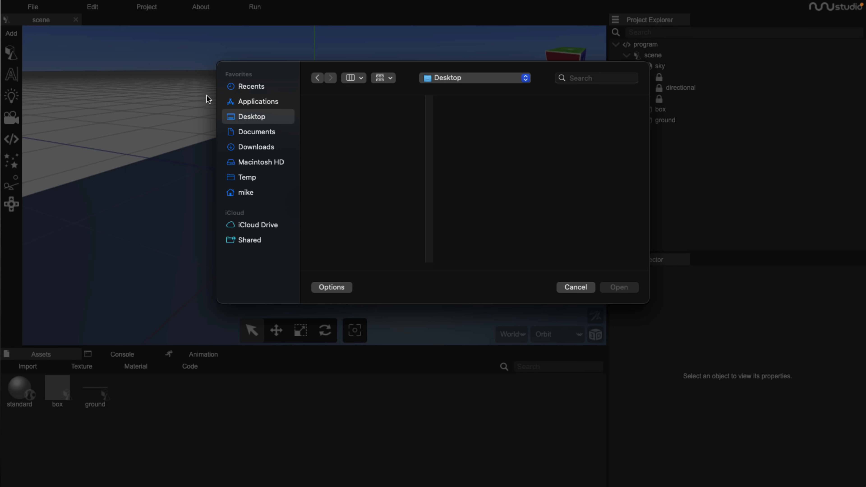
click(262, 144)
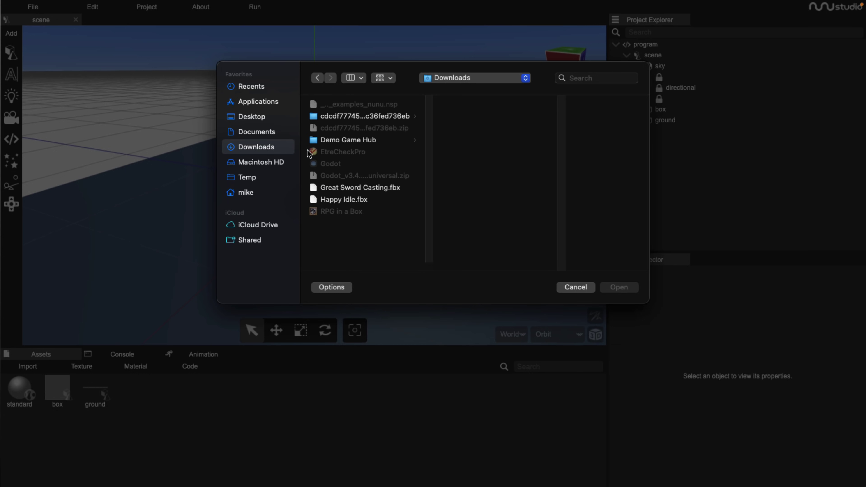
click(337, 187)
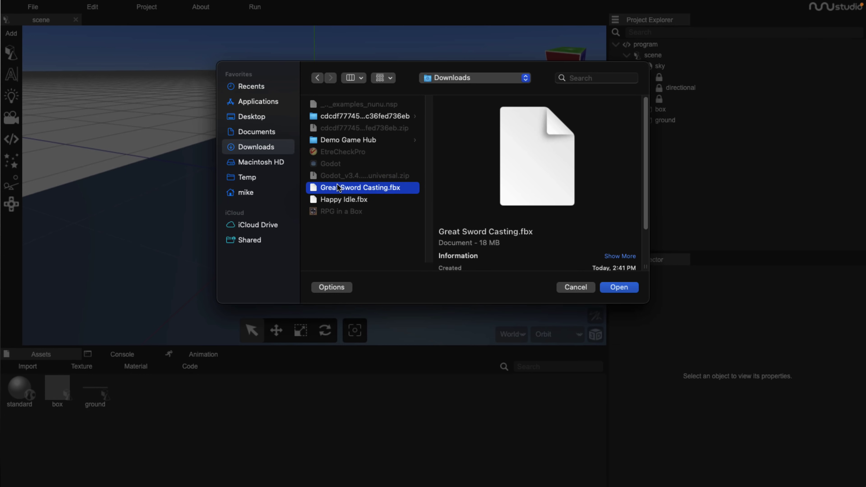
click(620, 288)
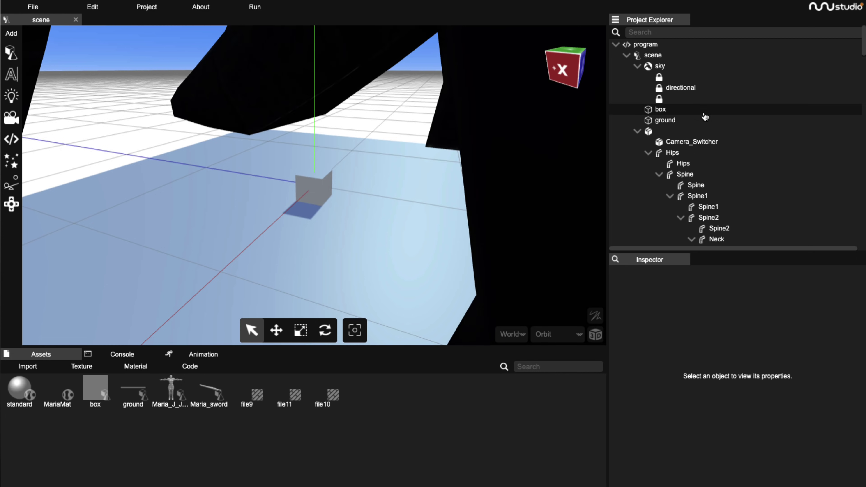
- Lock proportional scaling on the character's root group and scale it to 0.01
click(650, 136)
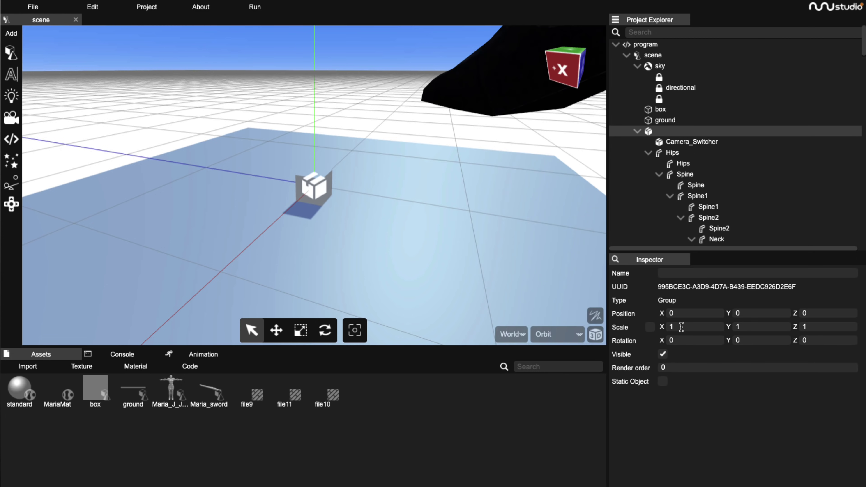
click(651, 327)
text(0.01)
key(Tab)
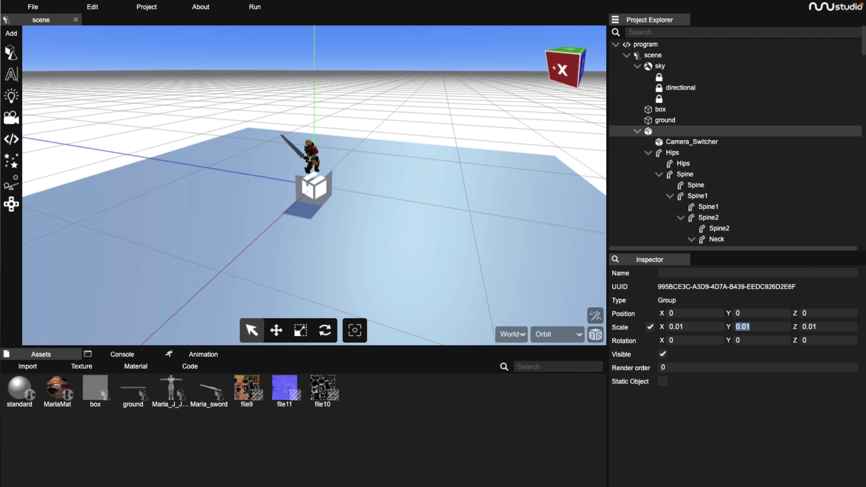
- Drag the selected character mesh forward along Z, then undo that wrong move
scroll(356, 218, up, 10)
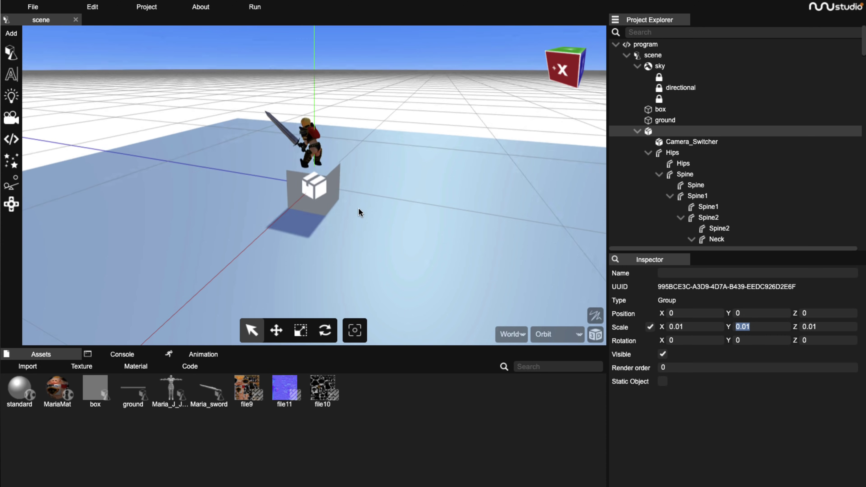
drag(374, 220, 117, 223)
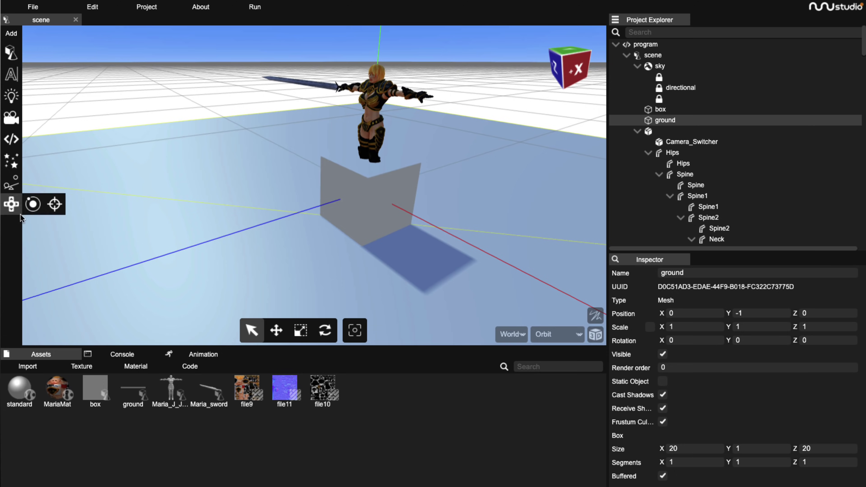
drag(392, 235, 356, 221)
click(371, 123)
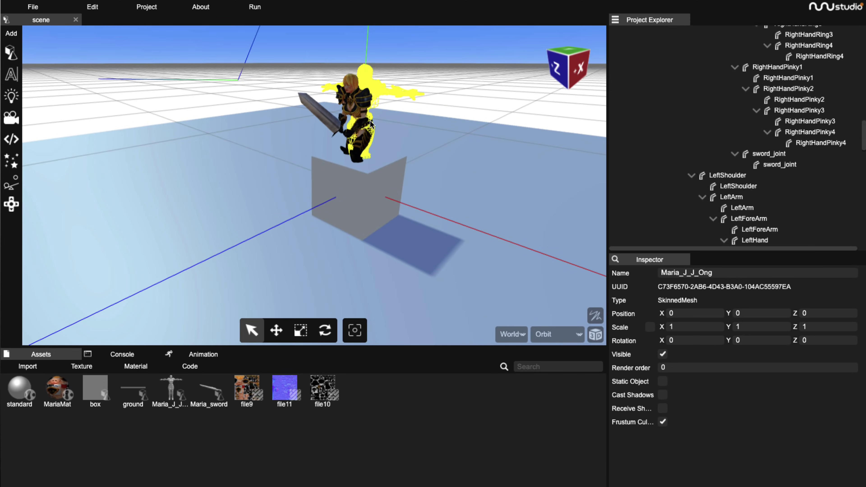
click(276, 330)
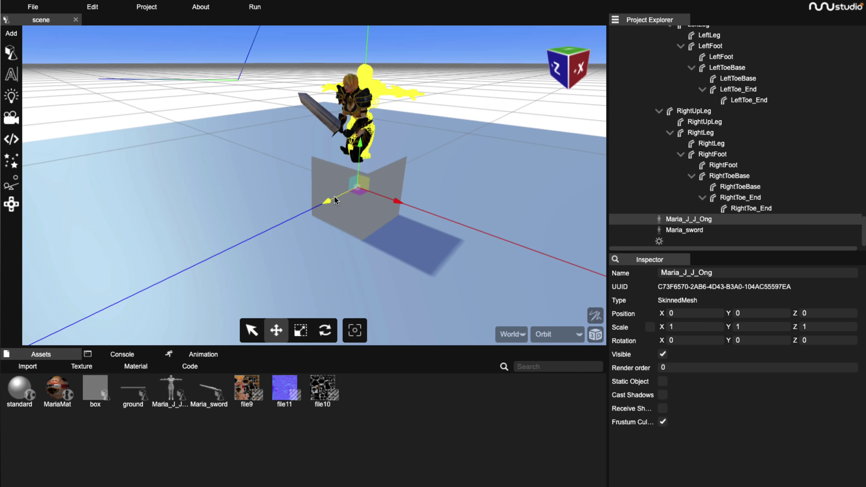
drag(333, 201, 165, 256)
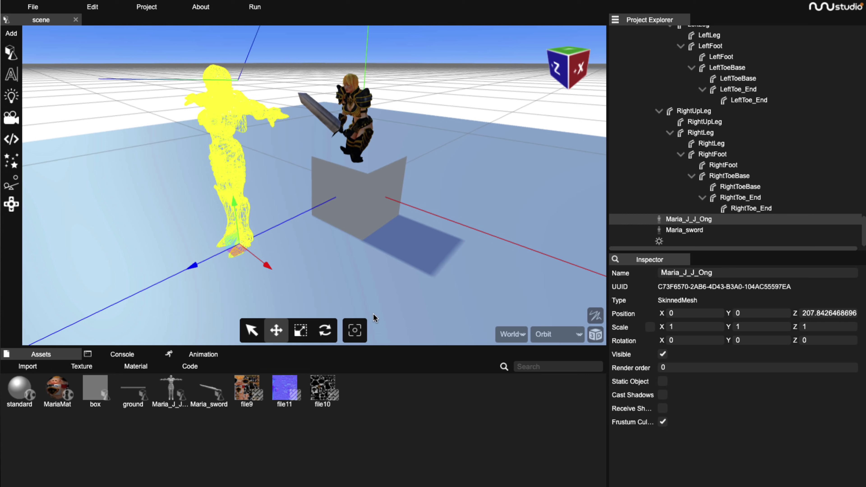
click(93, 7)
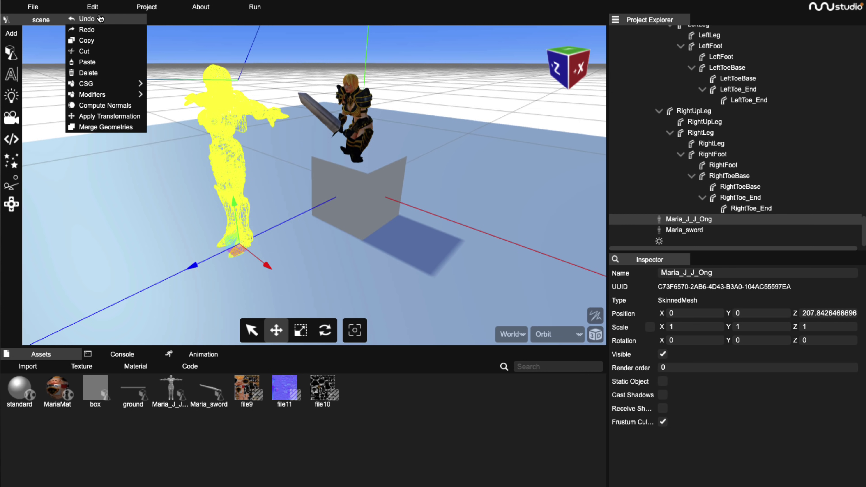
click(94, 20)
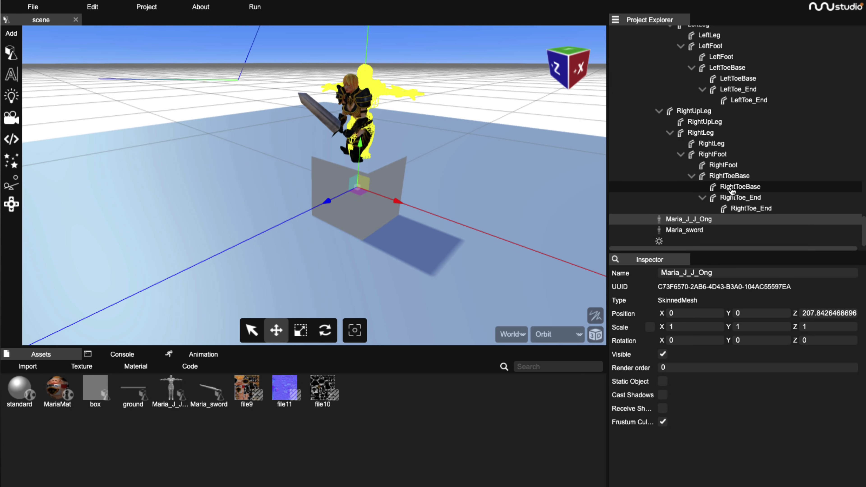
- Select the character's root group and drag it forward to Z 1.414
scroll(733, 191, up, 20)
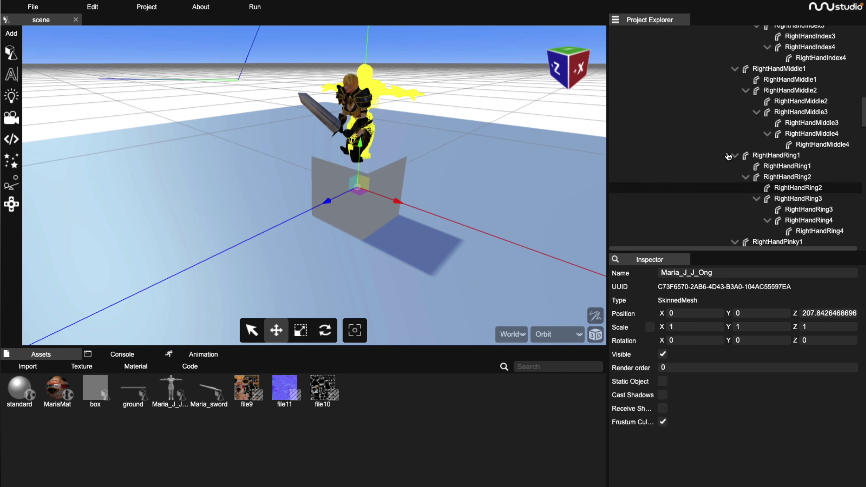
click(668, 135)
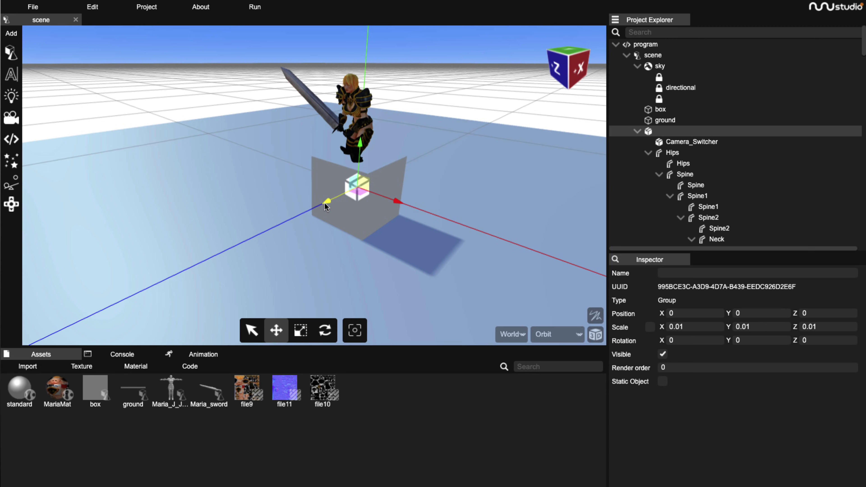
drag(326, 206, 236, 246)
scroll(317, 206, down, 5)
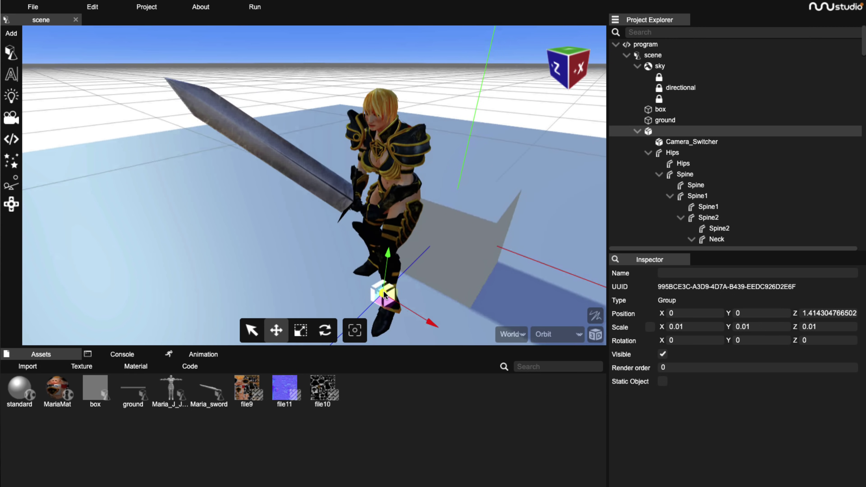
right_drag(383, 297, 432, 283)
scroll(432, 283, down, 6)
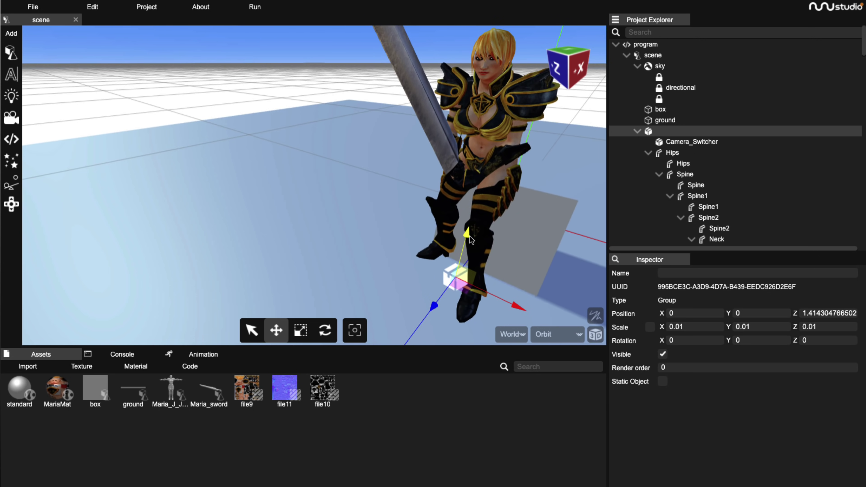
right_drag(477, 239, 318, 303)
- Play the character's animation, dismiss the Run error, then pause and stop playback
click(212, 356)
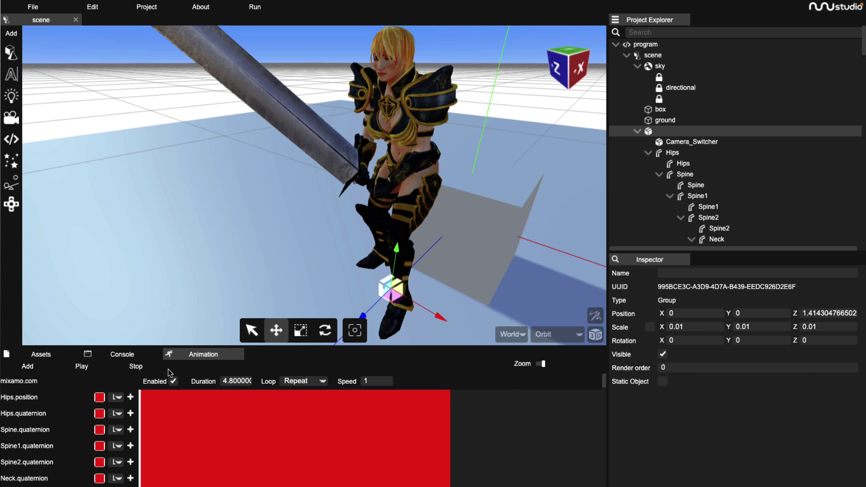
click(79, 367)
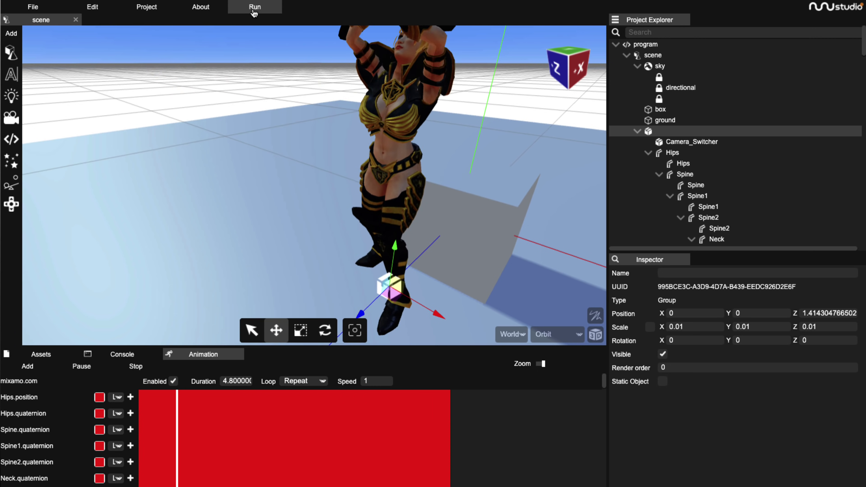
click(254, 12)
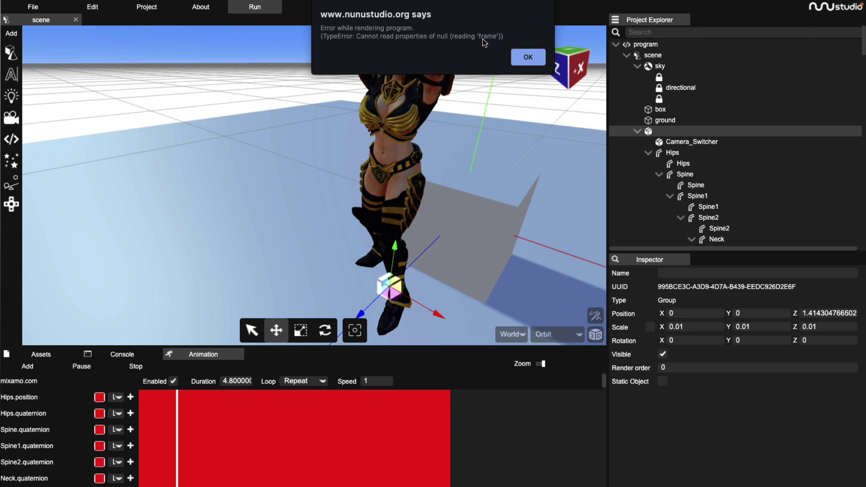
click(524, 58)
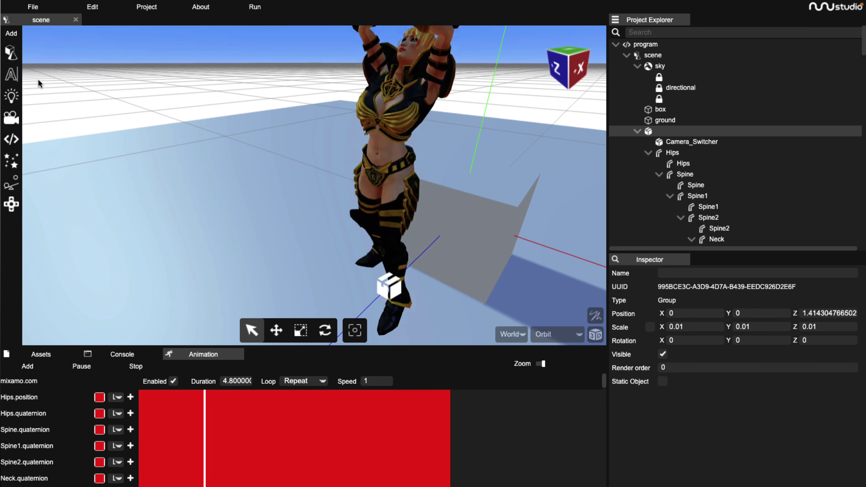
click(82, 366)
click(135, 367)
- Add a dodecahedron and drag it left along X to about -4.97
click(40, 354)
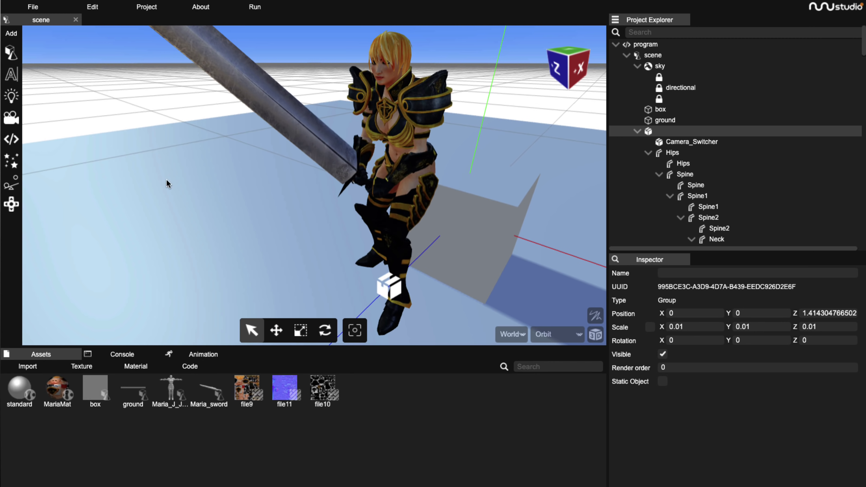
mouse_move(11, 52)
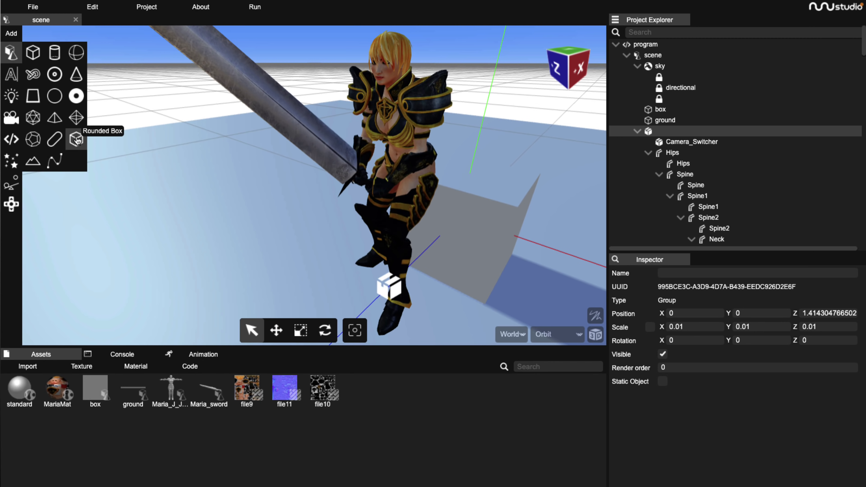
drag(143, 219, 41, 187)
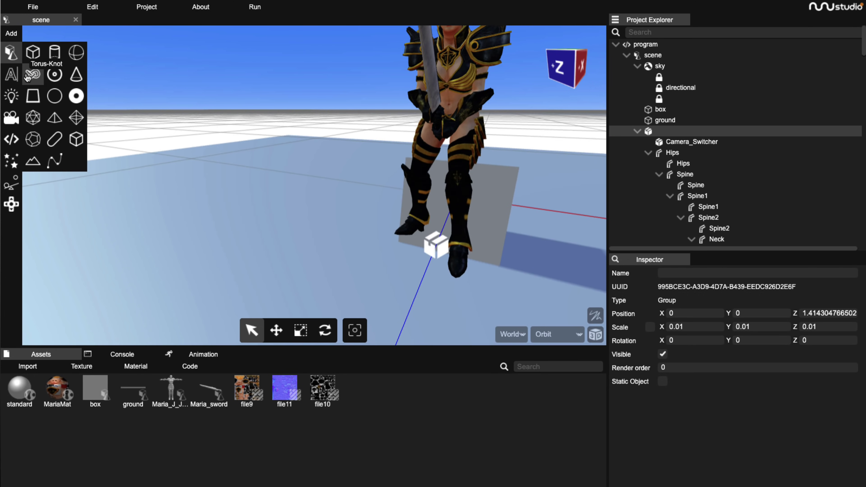
click(33, 139)
click(540, 191)
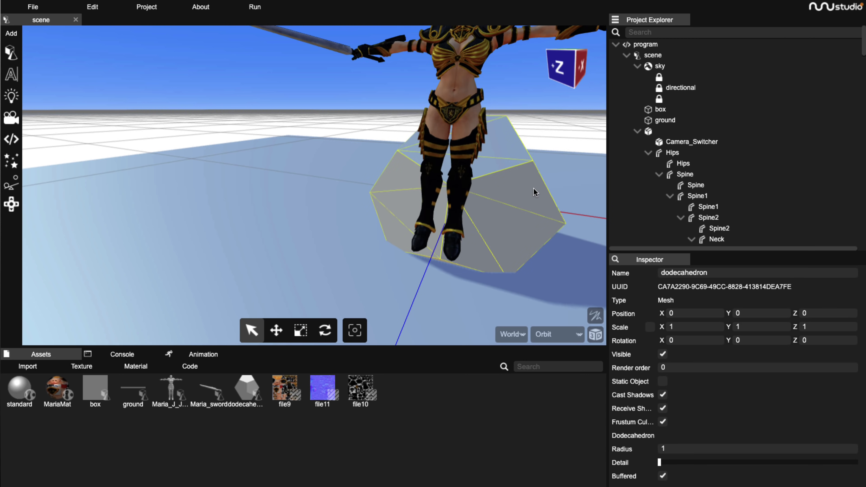
click(276, 330)
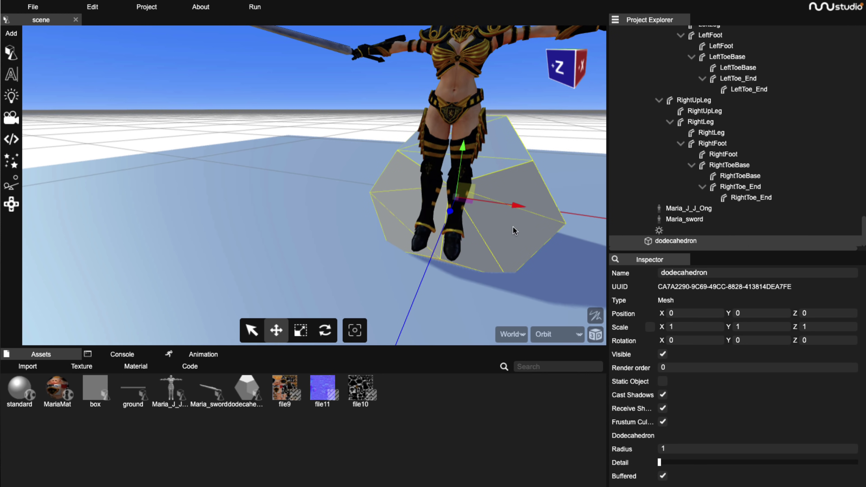
drag(517, 212, 222, 163)
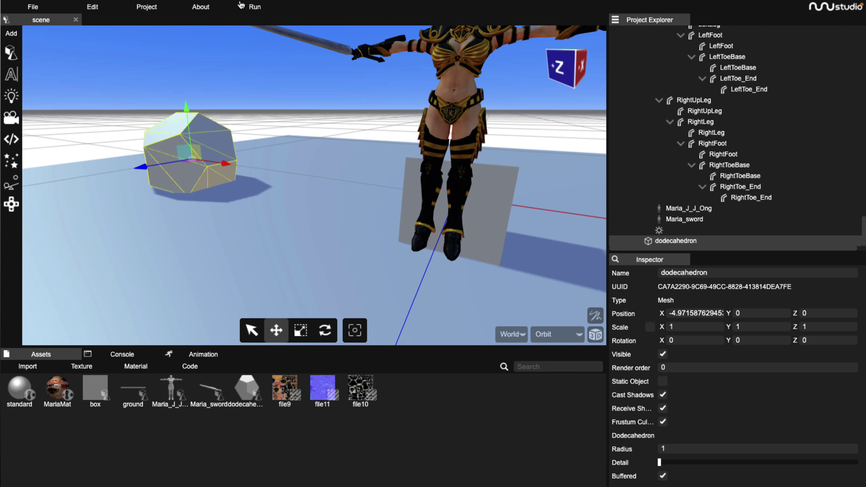
- Look through the Add toolbar's flyout menus
click(33, 7)
mouse_move(18, 164)
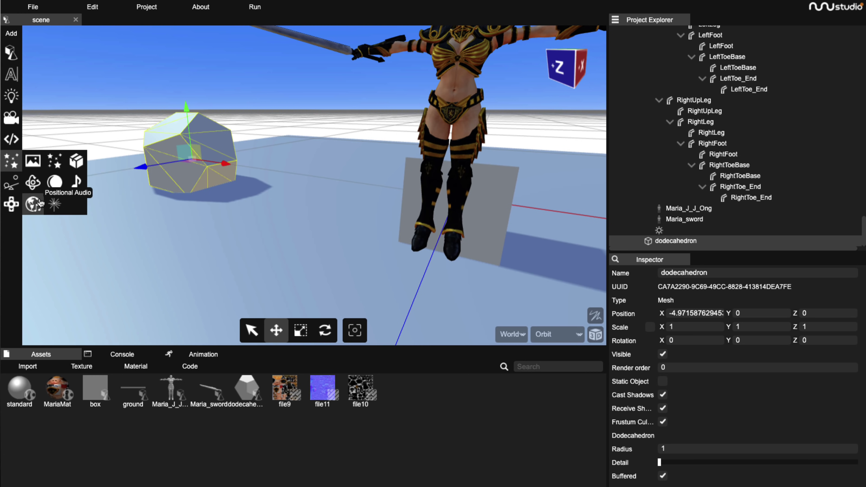
mouse_move(13, 108)
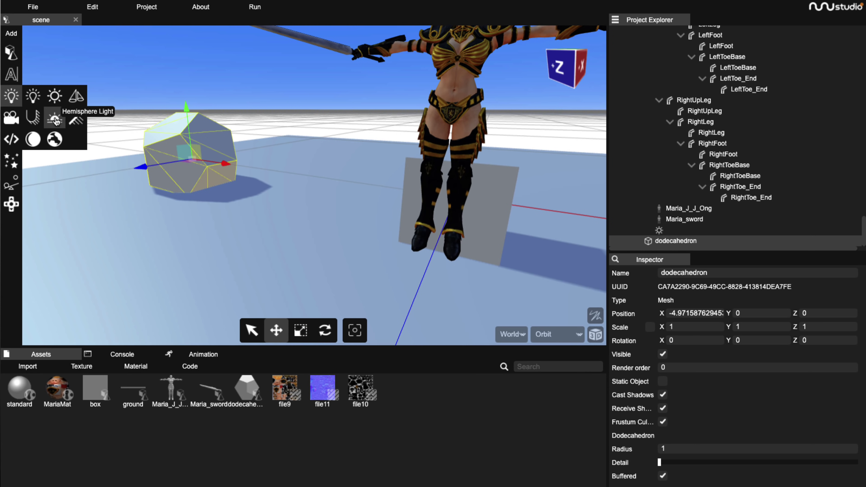
- Add a point light, place it at about Y 1.26, Z 1.91, and lower its intensity
click(34, 96)
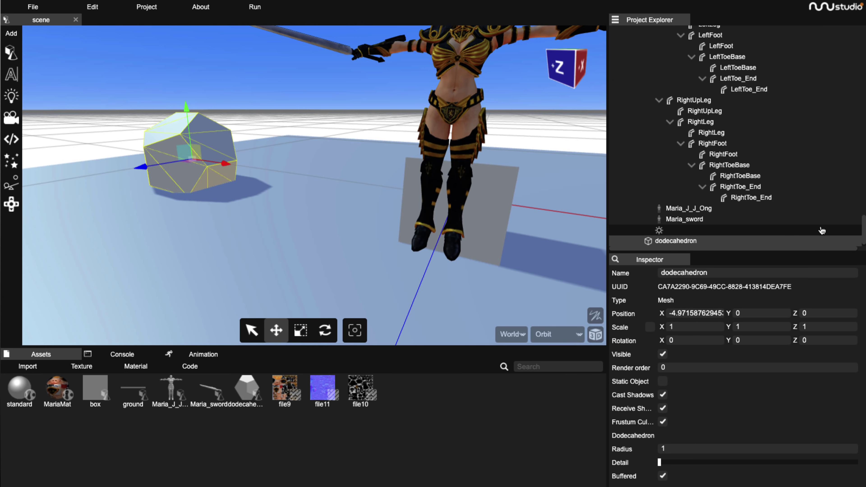
scroll(723, 211, down, 1)
click(503, 224)
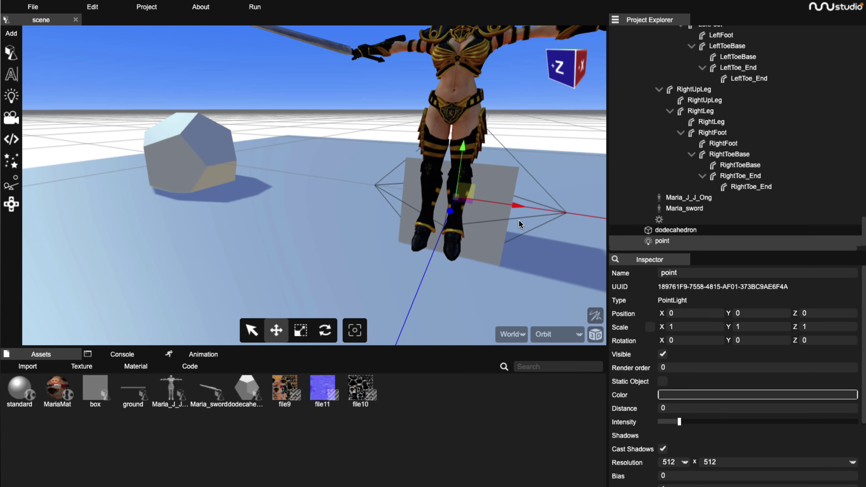
drag(459, 217, 447, 7)
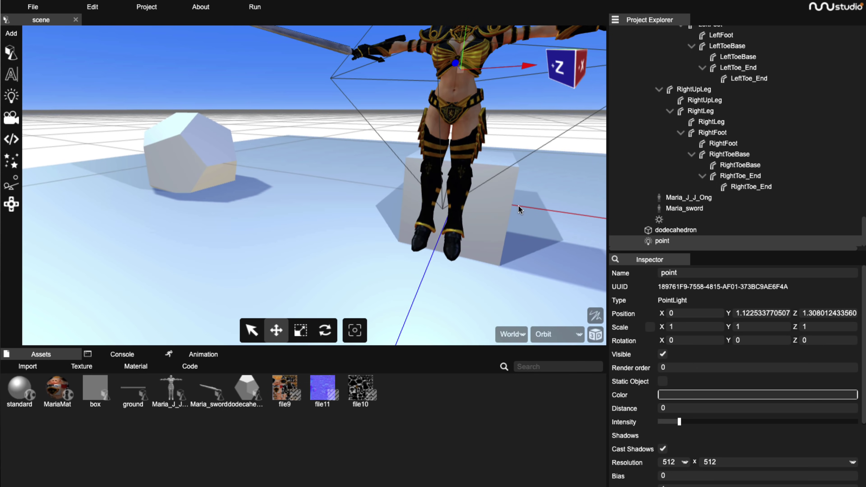
right_drag(520, 213, 431, 251)
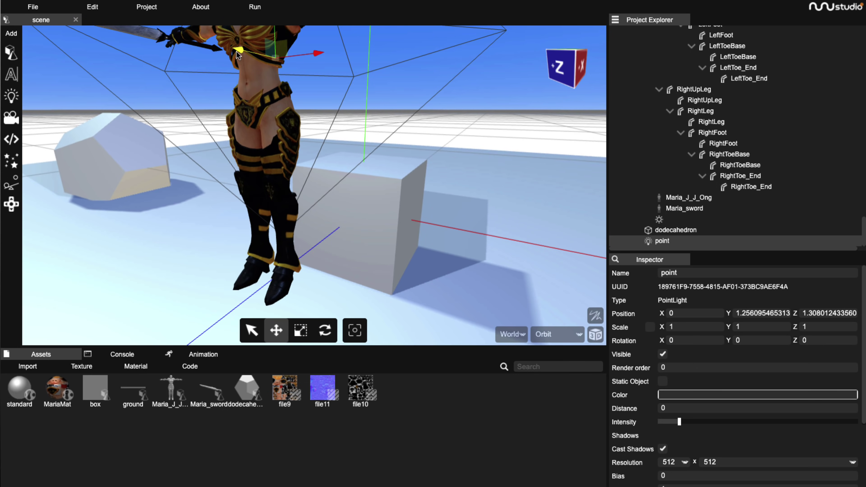
drag(237, 54, 78, 80)
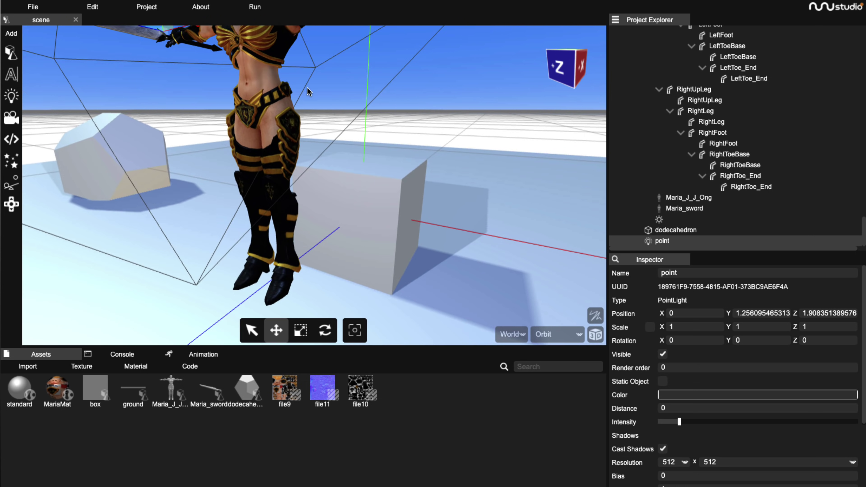
right_drag(389, 116, 390, 165)
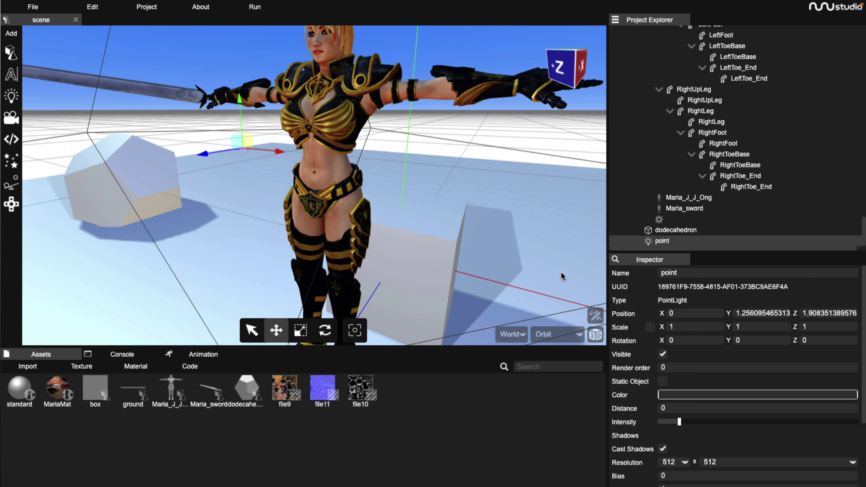
drag(686, 422, 620, 418)
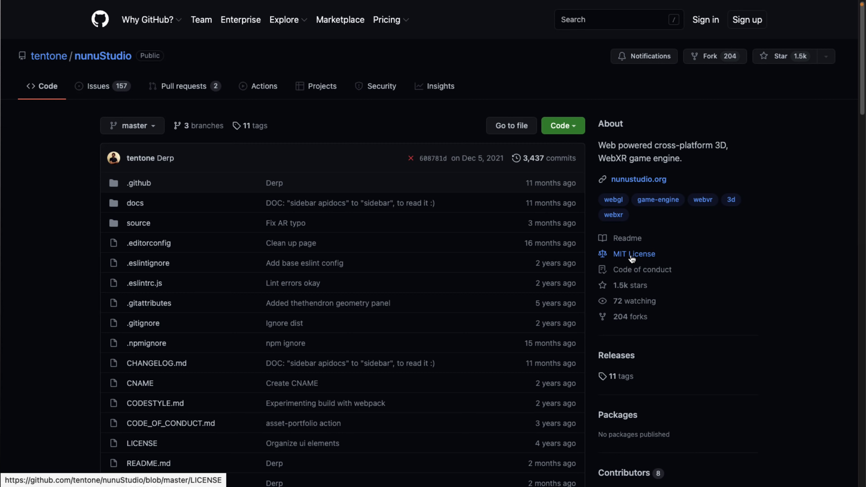
- View the nunuStudio repository's Releases page, then go back to the main repository page
scroll(632, 259, down, 1)
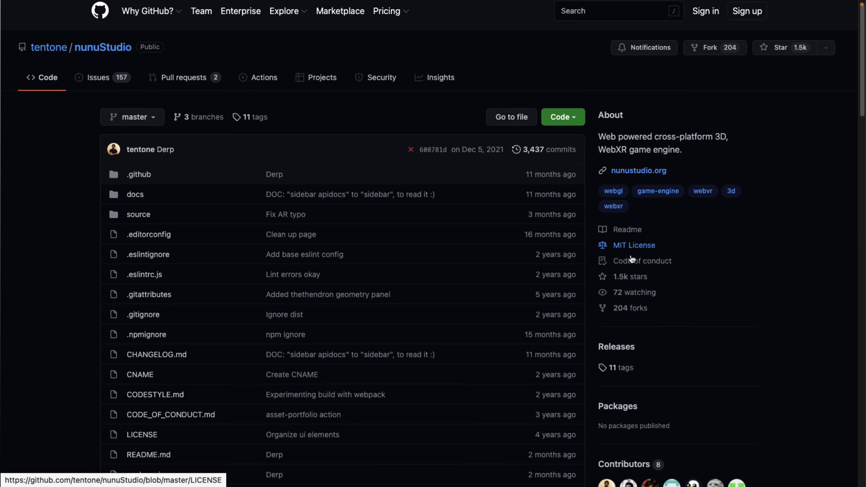
click(622, 348)
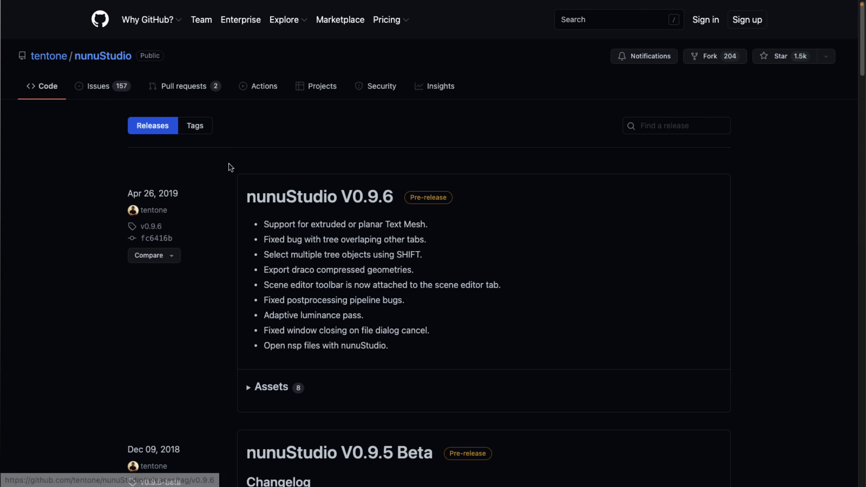
click(110, 56)
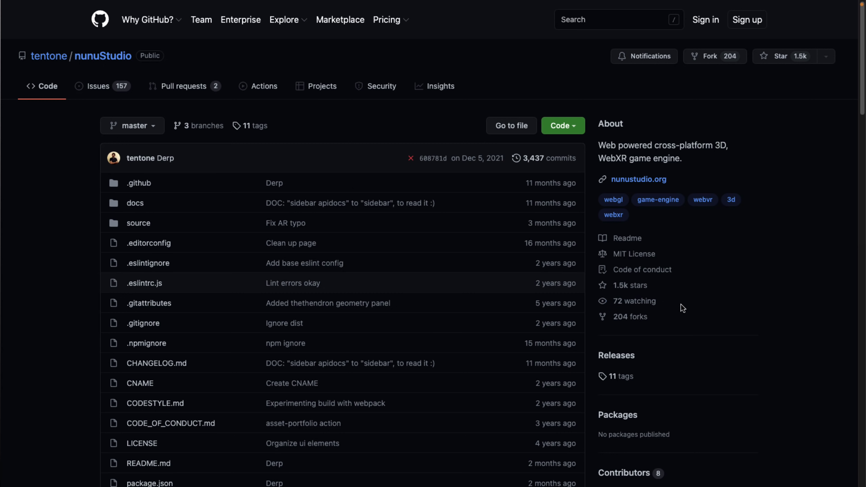
- Scroll through the repository's README
scroll(696, 337, down, 1)
scroll(696, 338, down, 15)
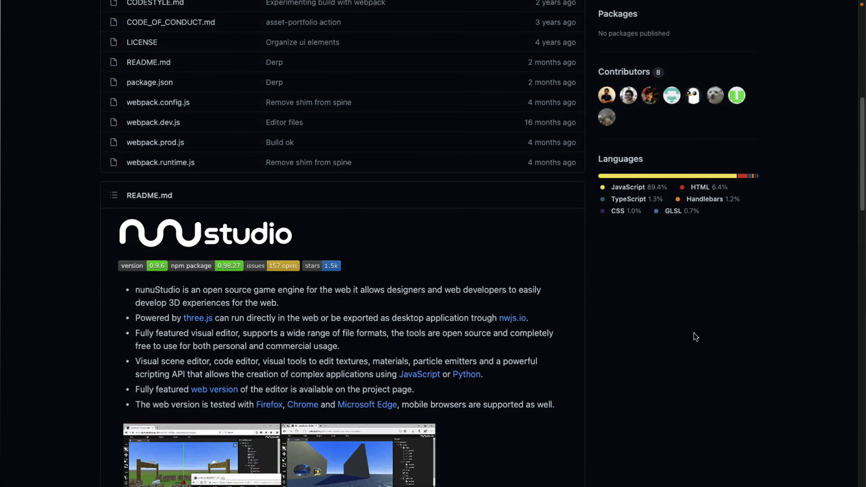
scroll(694, 333, down, 3)
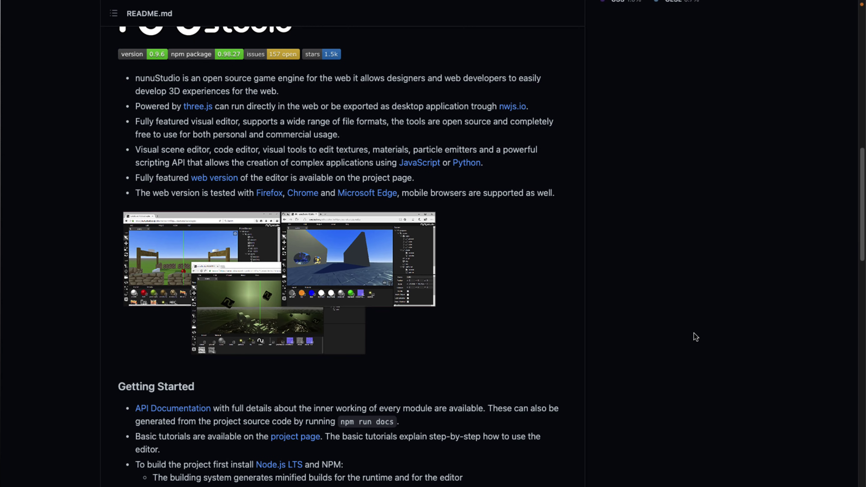
scroll(572, 316, down, 10)
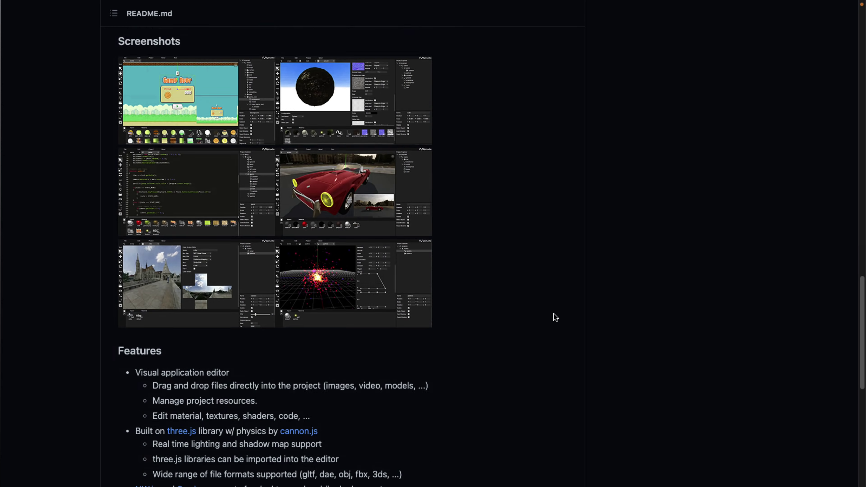
scroll(556, 317, down, 10)
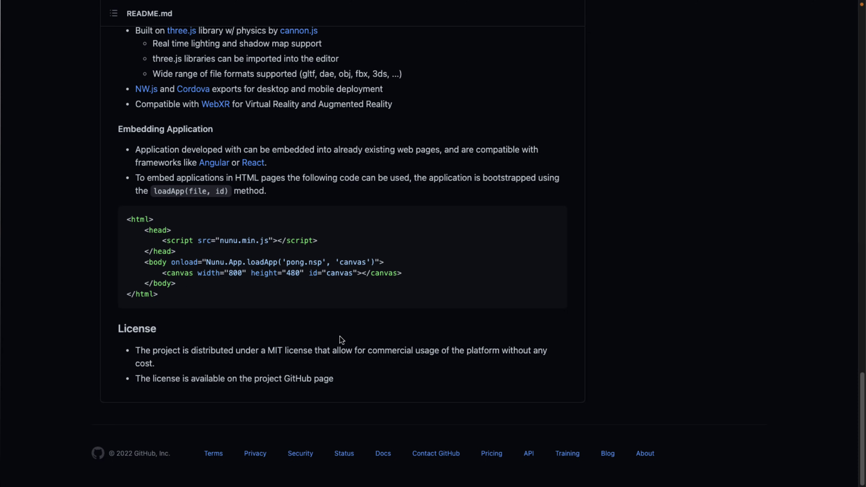
scroll(341, 341, up, 15)
scroll(339, 336, up, 15)
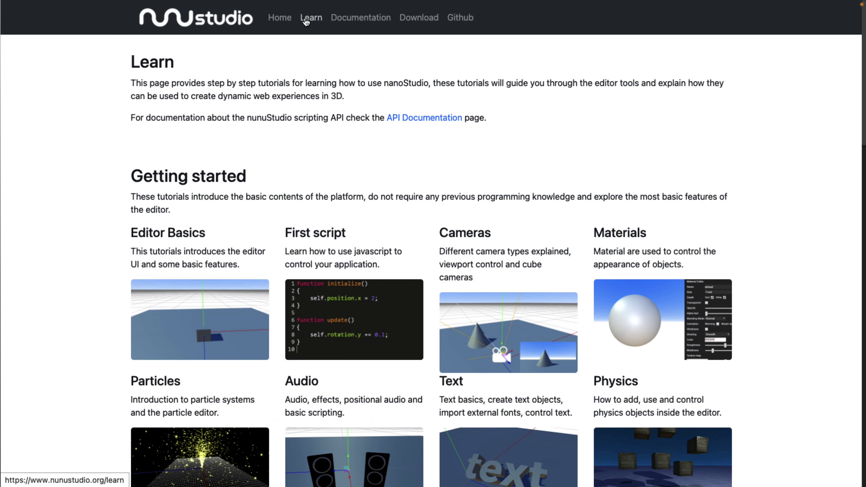
- Scroll the Learn examples grid and open the Post-processing tutorial
scroll(336, 93, down, 1)
scroll(363, 296, down, 1)
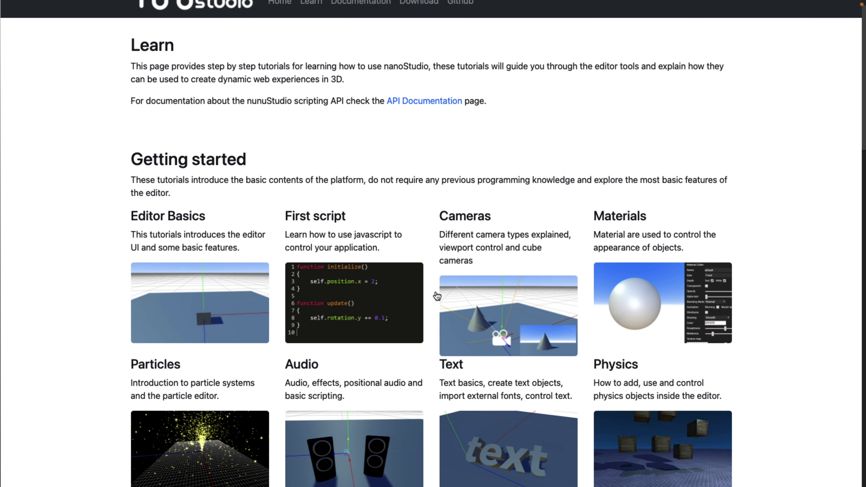
scroll(464, 266, down, 3)
scroll(463, 266, down, 10)
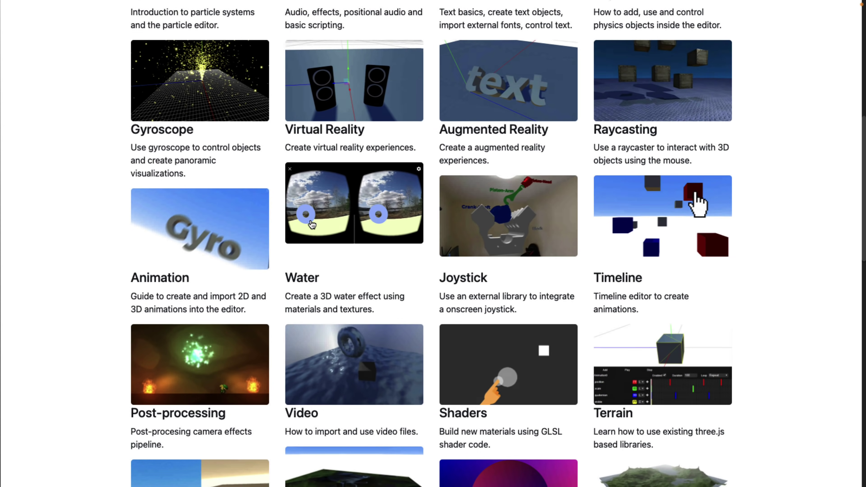
scroll(374, 234, down, 6)
scroll(373, 234, down, 2)
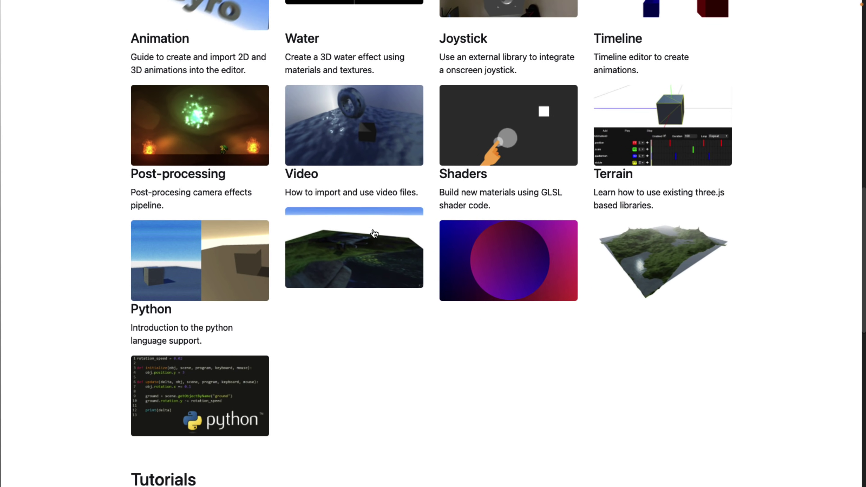
click(184, 246)
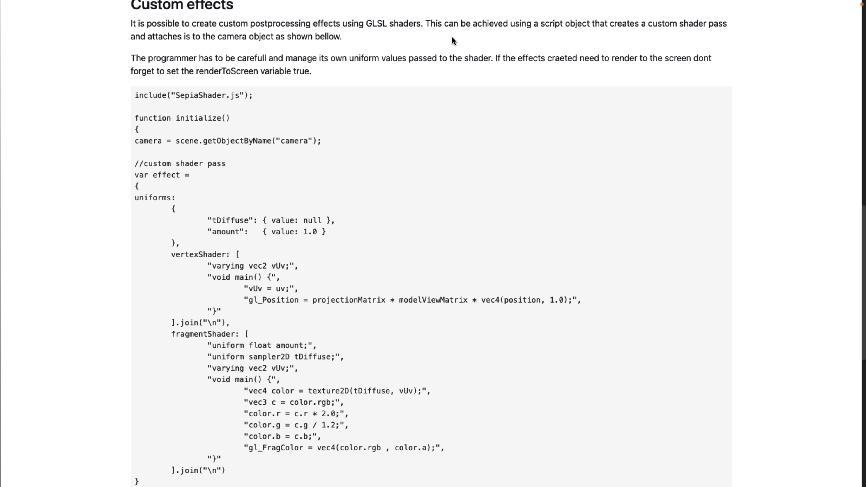
scroll(367, 170, down, 10)
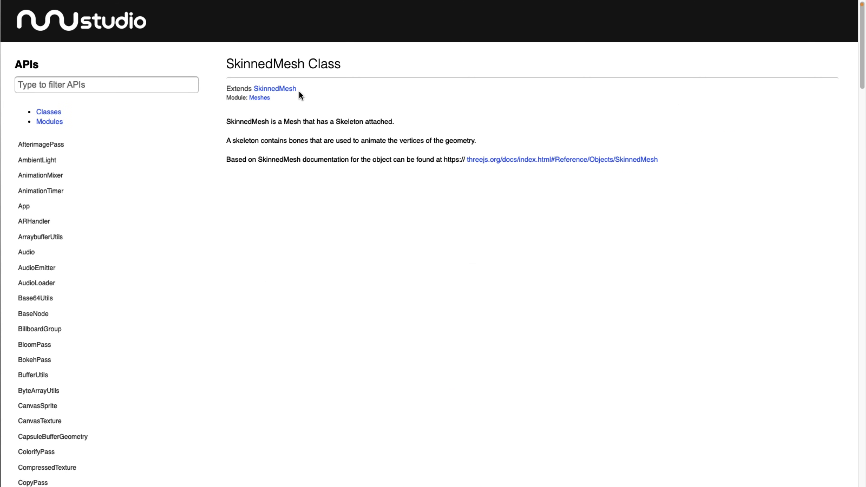
- Read the ARHandler and Physics API pages, then return to the editor's fighter scene
right_click(289, 92)
click(467, 156)
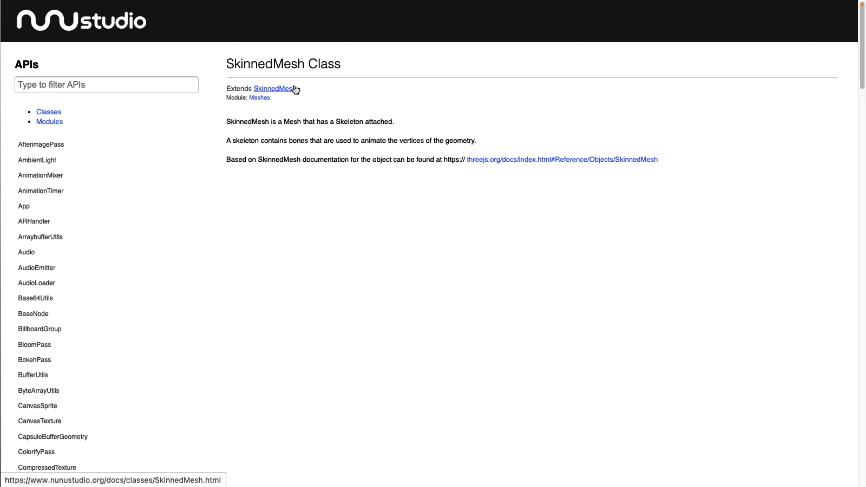
click(62, 222)
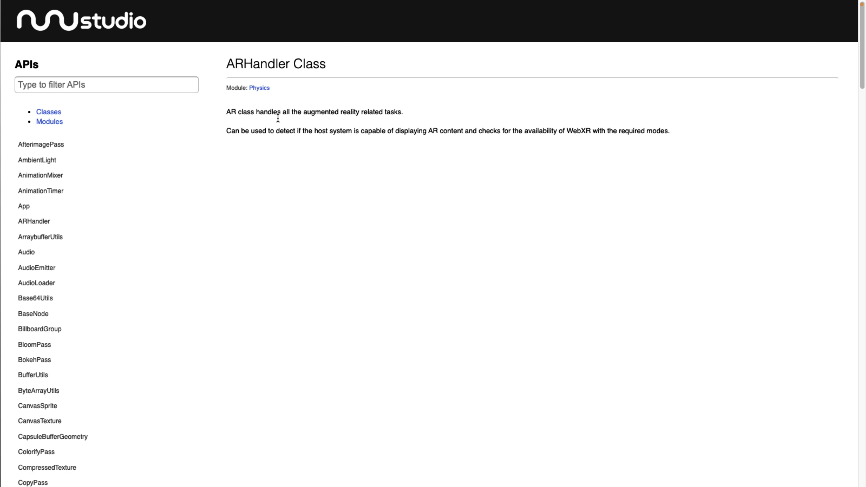
click(268, 88)
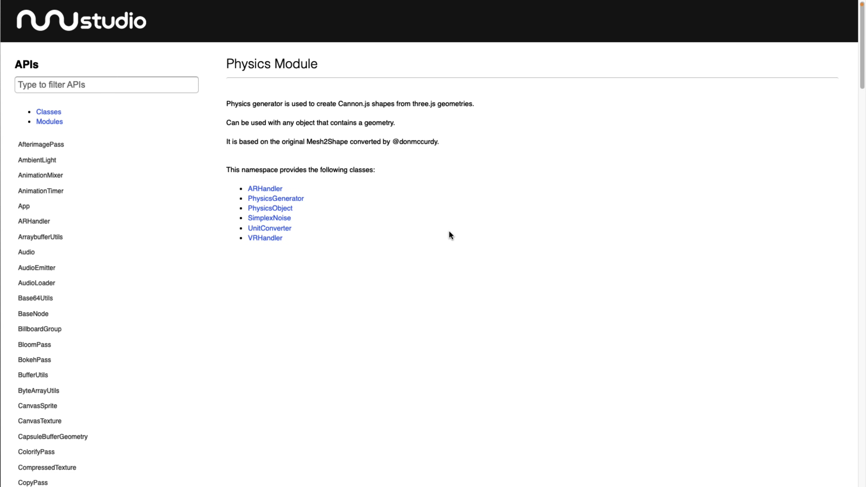
click(308, 6)
drag(362, 171, 263, 190)
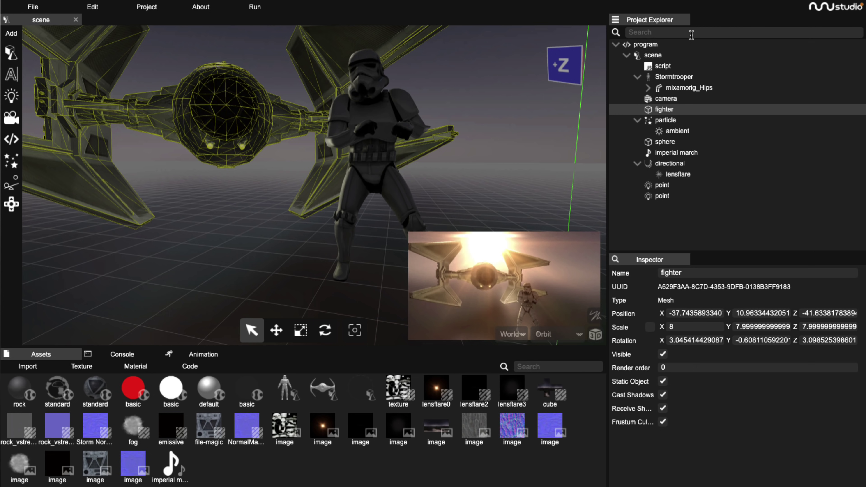
- Open the Star Wars scene's script in its own code editor tab
double_click(656, 66)
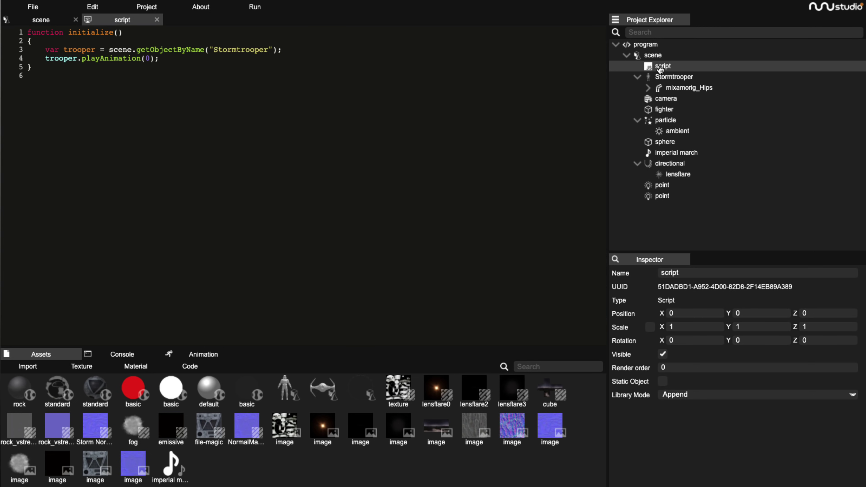